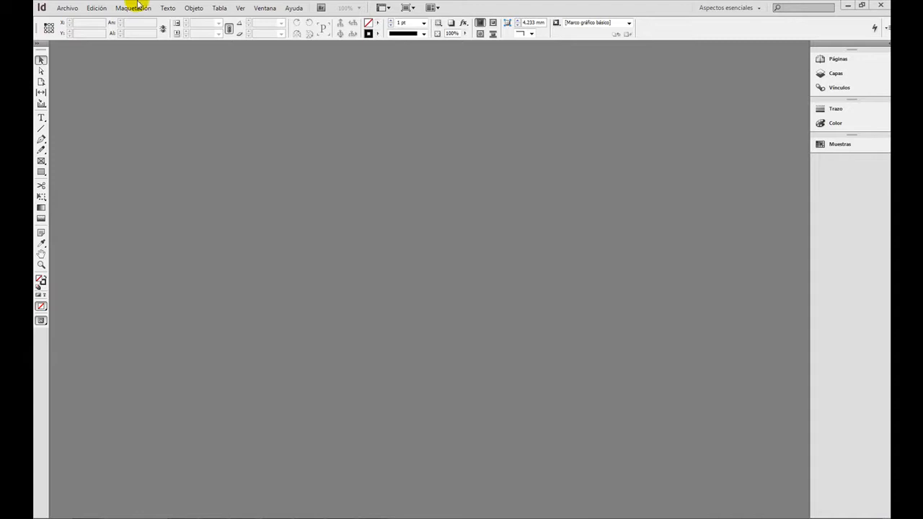
Begin a new document and keep its quality set to Imprimir.
{"action": "left_click", "coordinate": [64, 11]}
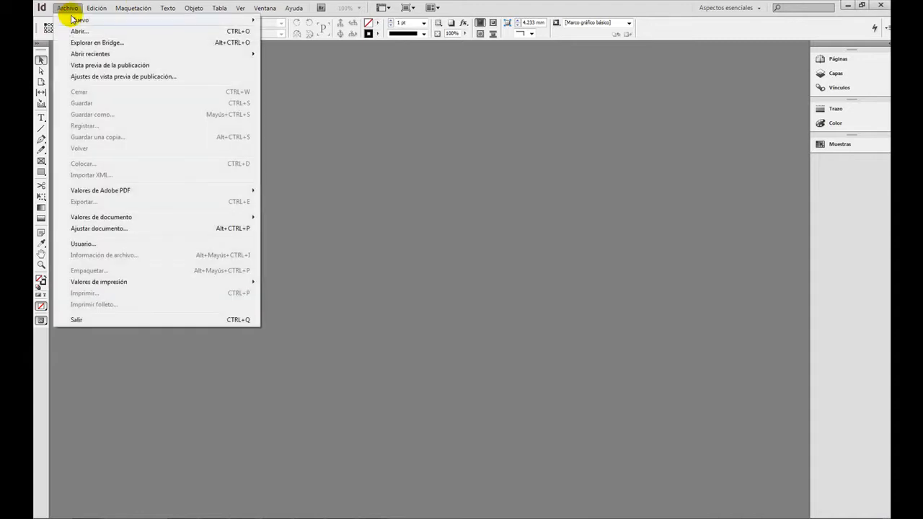
{"action": "mouse_move", "coordinate": [245, 19]}
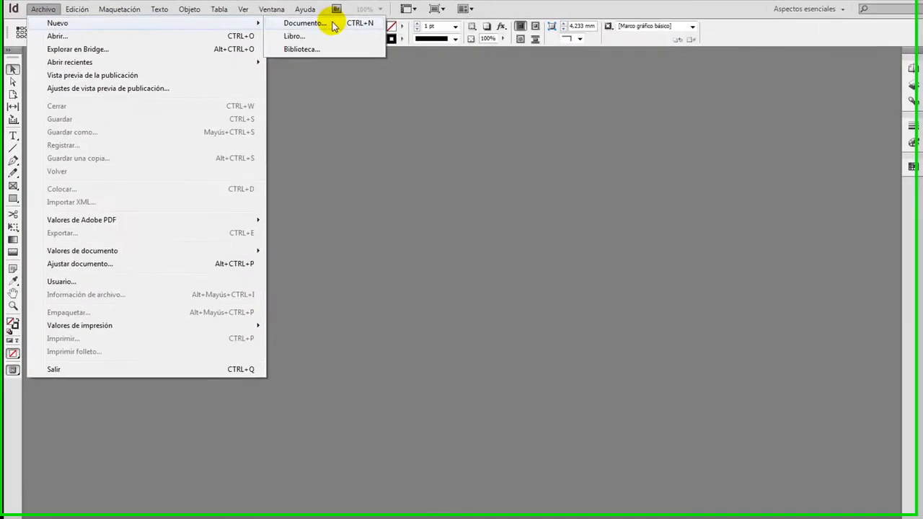
{"action": "left_click", "coordinate": [306, 24]}
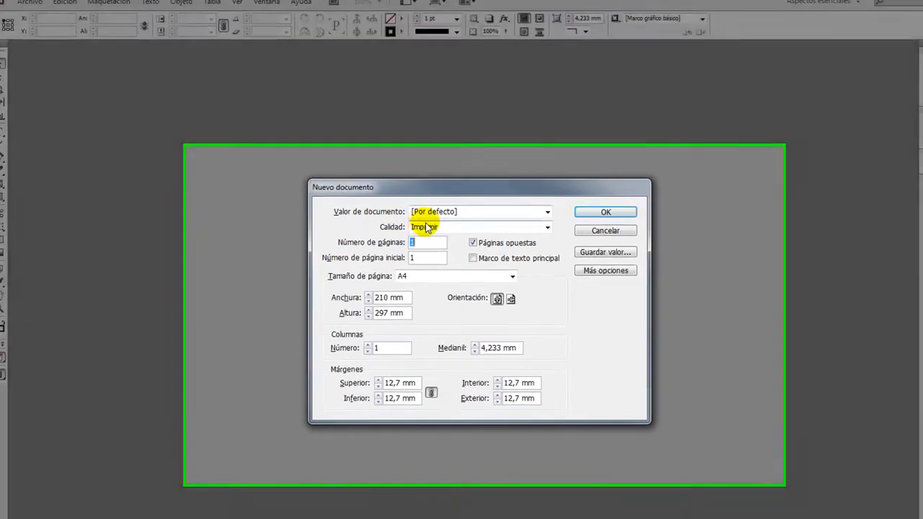
{"action": "left_click", "coordinate": [435, 230]}
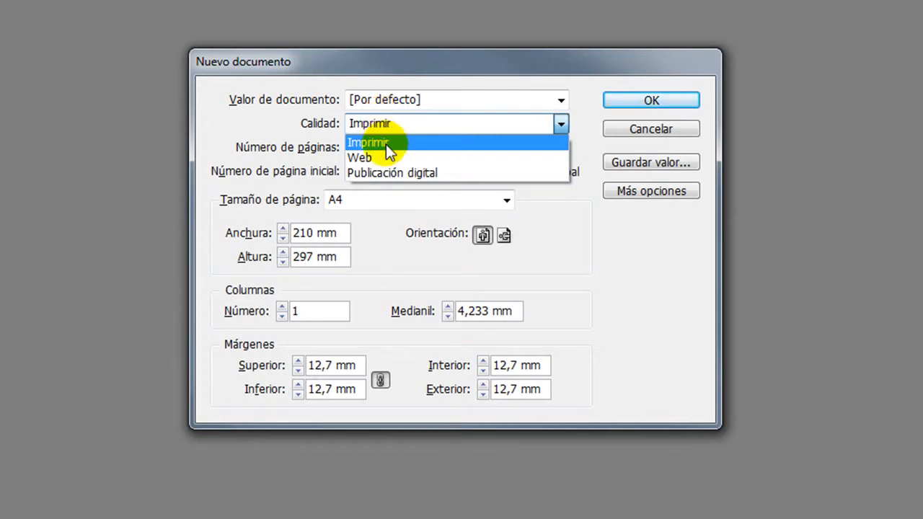
{"action": "left_click", "coordinate": [413, 183]}
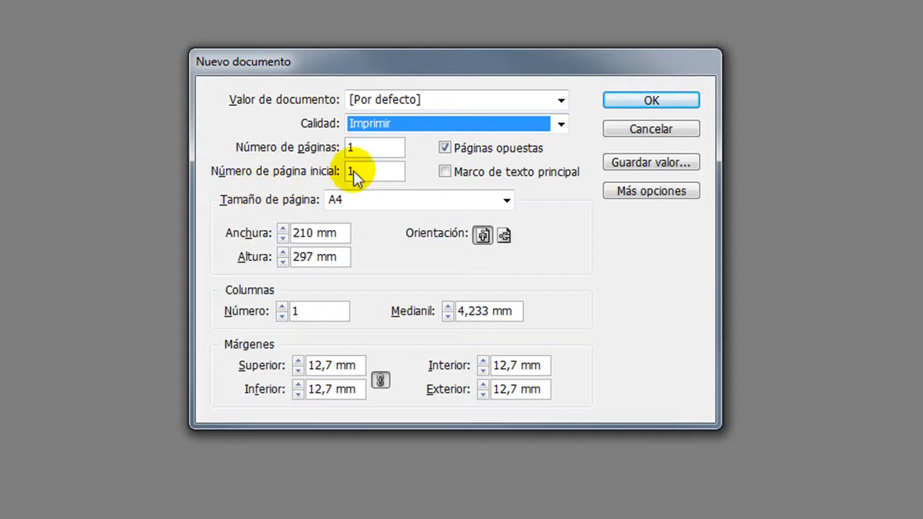
Switch the quality to Publicación digital, review the available page sizes, and return the quality to Imprimir.
{"action": "left_click", "coordinate": [378, 124]}
{"action": "left_click", "coordinate": [394, 171]}
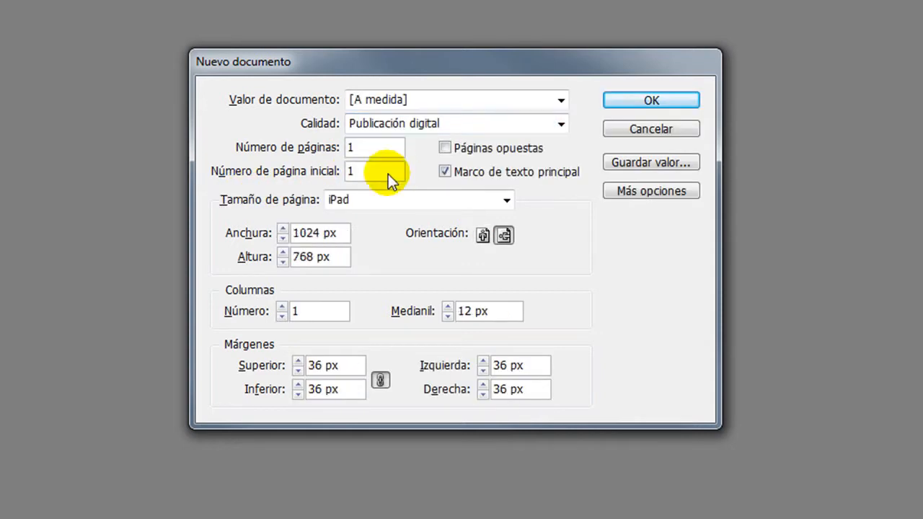
{"action": "left_click", "coordinate": [349, 199]}
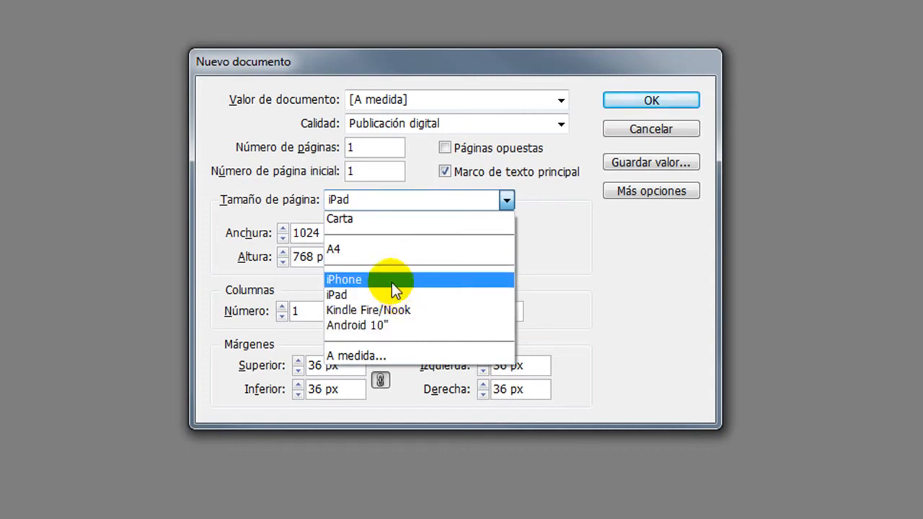
{"action": "left_click", "coordinate": [357, 201]}
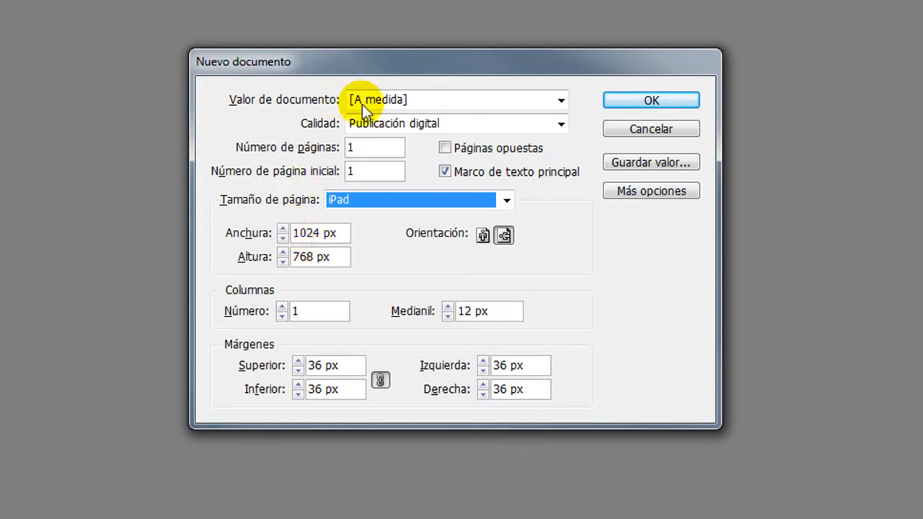
{"action": "left_click", "coordinate": [390, 124]}
{"action": "left_click", "coordinate": [388, 142]}
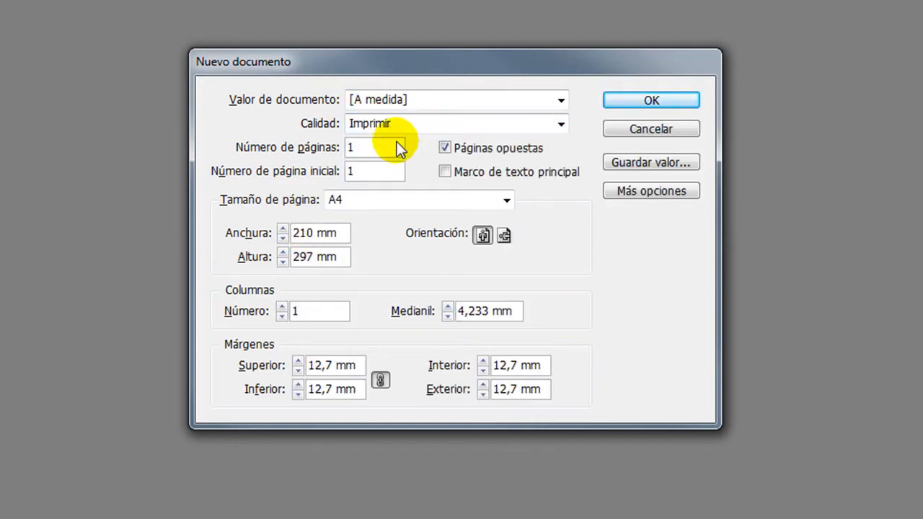
Set the number of pages to 10, enable Marco de texto principal, and create the A4 document.
{"action": "left_click", "coordinate": [368, 144]}
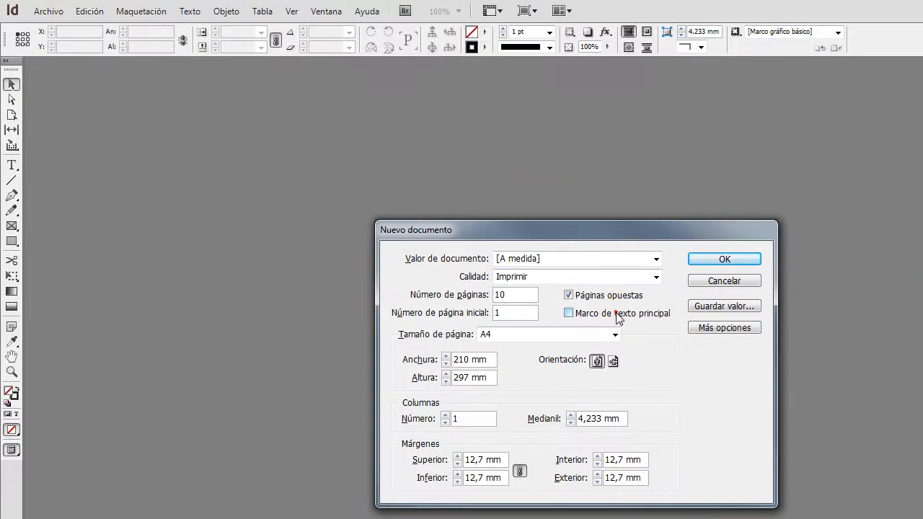
{"action": "left_click", "coordinate": [510, 175]}
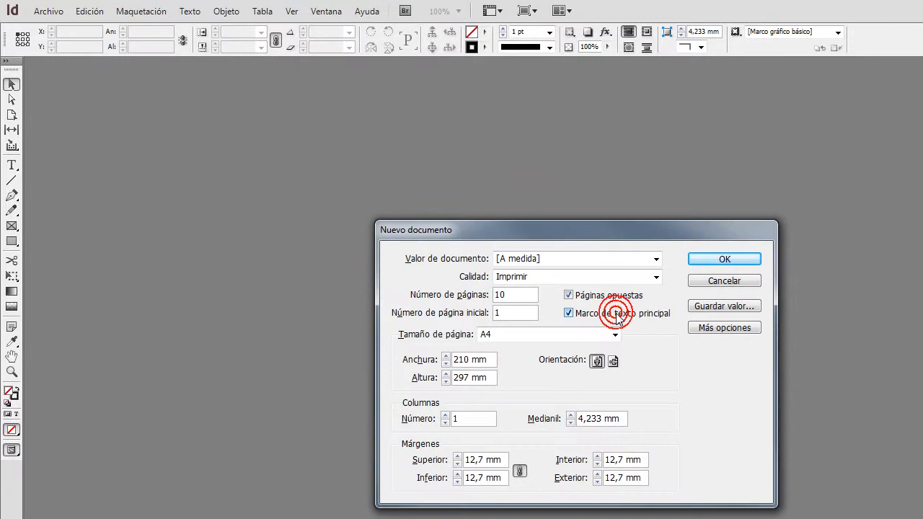
{"action": "left_click", "coordinate": [714, 259]}
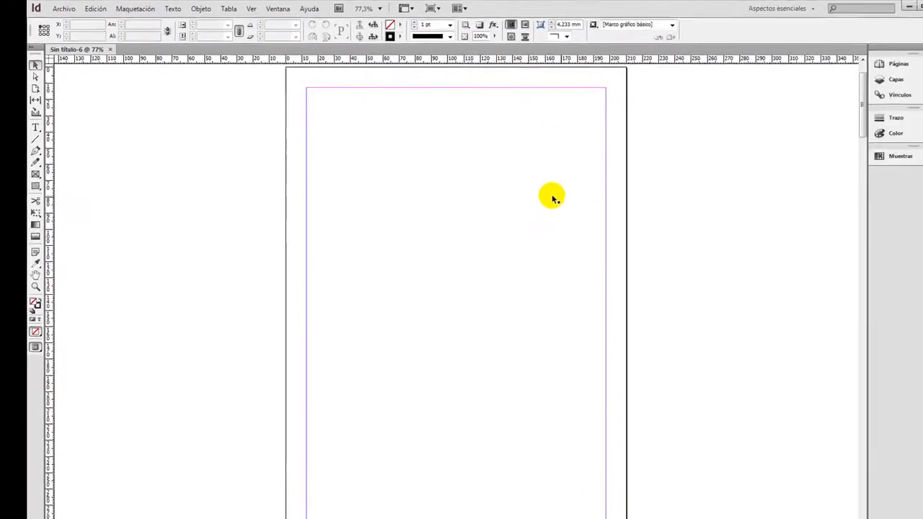
On the left page of A-Página maestra, lower the top edge of the primary text frame to about Y 39.5 mm.
{"action": "left_click", "coordinate": [887, 66]}
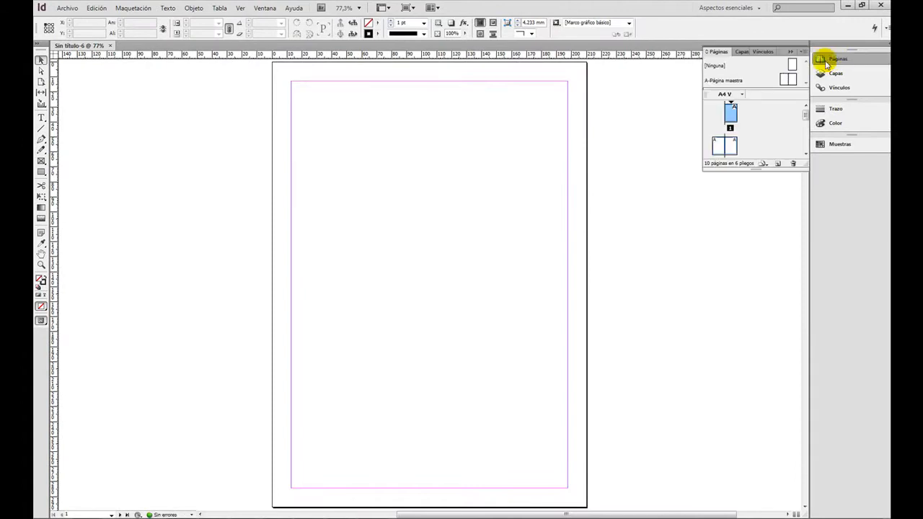
{"action": "double_click", "coordinate": [788, 79]}
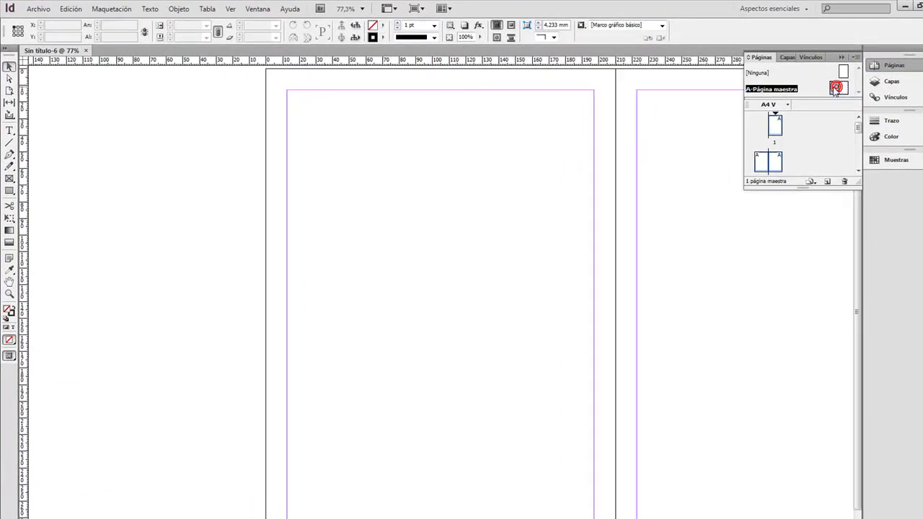
{"action": "left_click", "coordinate": [418, 109]}
{"action": "left_click_drag", "start_coordinate": [441, 91], "coordinate": [441, 134]}
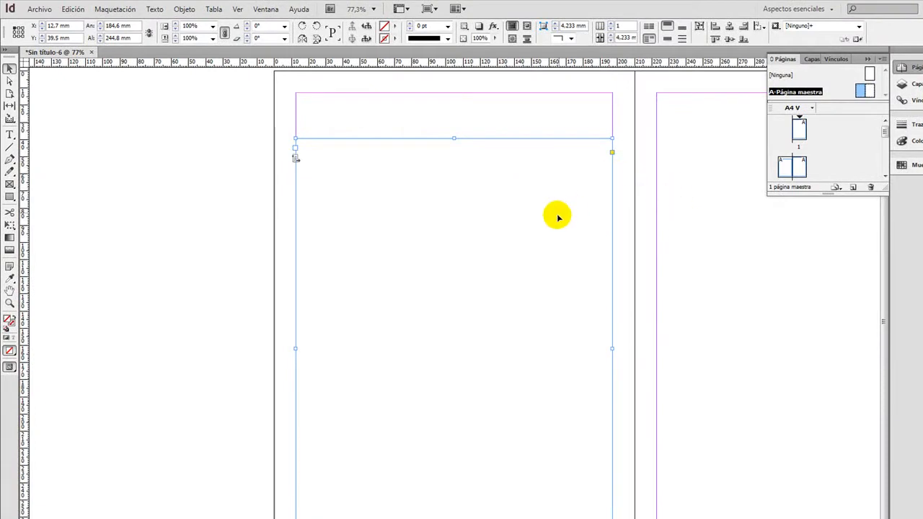
Examine the text frame outlines on spread 2-3 and on page 1 after the master page edit.
{"action": "double_click", "coordinate": [784, 166]}
{"action": "scroll", "coordinate": [446, 222], "scroll_direction": "down", "scroll_amount": 10}
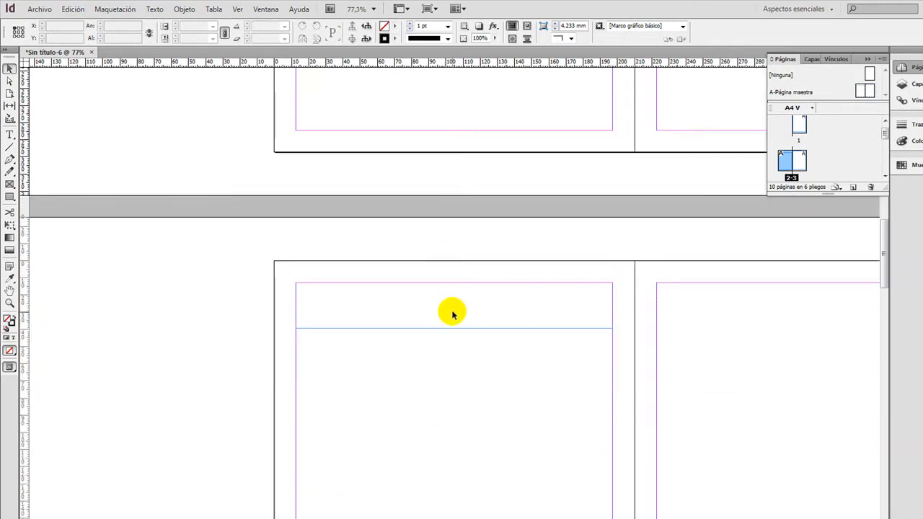
{"action": "scroll", "coordinate": [451, 327], "scroll_direction": "up", "scroll_amount": 8}
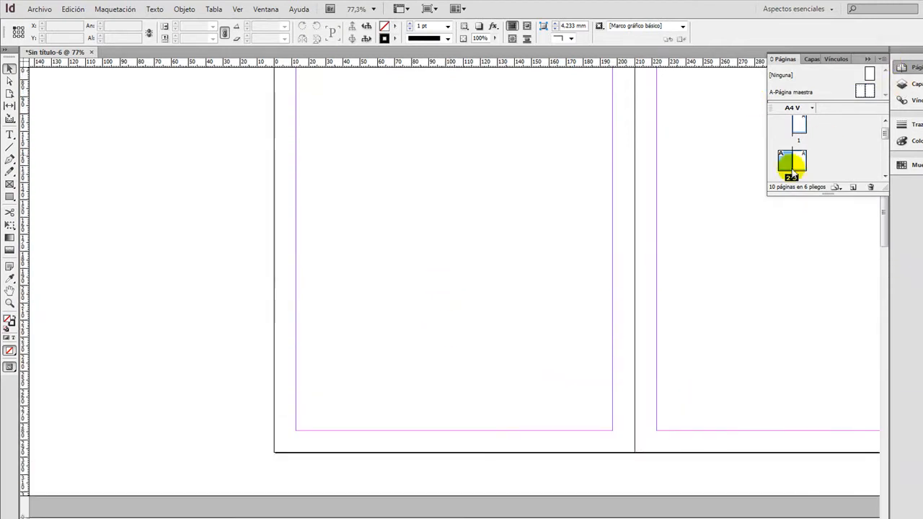
{"action": "scroll", "coordinate": [464, 166], "scroll_direction": "up", "scroll_amount": 8}
{"action": "scroll", "coordinate": [459, 171], "scroll_direction": "up", "scroll_amount": 3}
{"action": "left_click", "coordinate": [458, 171]}
{"action": "scroll", "coordinate": [490, 227], "scroll_direction": "down", "scroll_amount": 2}
{"action": "scroll", "coordinate": [491, 231], "scroll_direction": "up", "scroll_amount": 4}
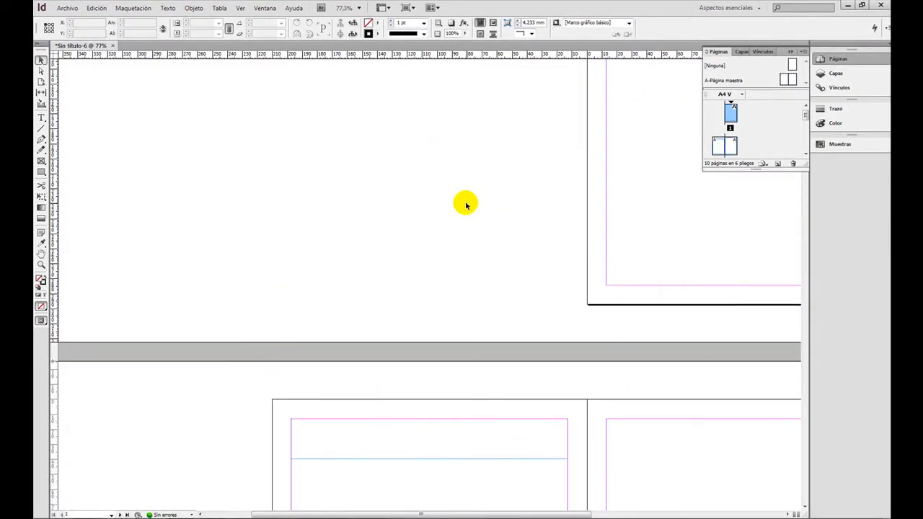
{"action": "scroll", "coordinate": [464, 202], "scroll_direction": "up", "scroll_amount": 5}
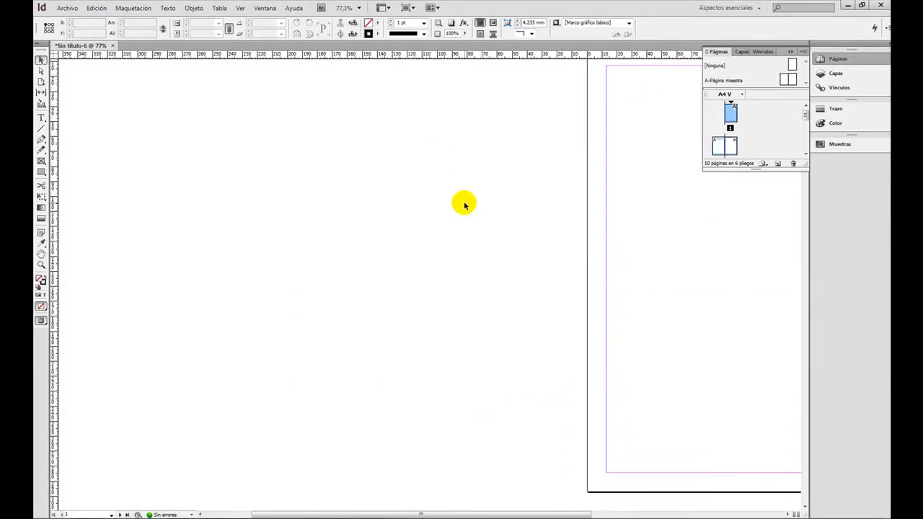
{"action": "scroll", "coordinate": [519, 202], "scroll_direction": "right", "scroll_amount": 7}
{"action": "scroll", "coordinate": [252, 210], "scroll_direction": "right", "scroll_amount": 3}
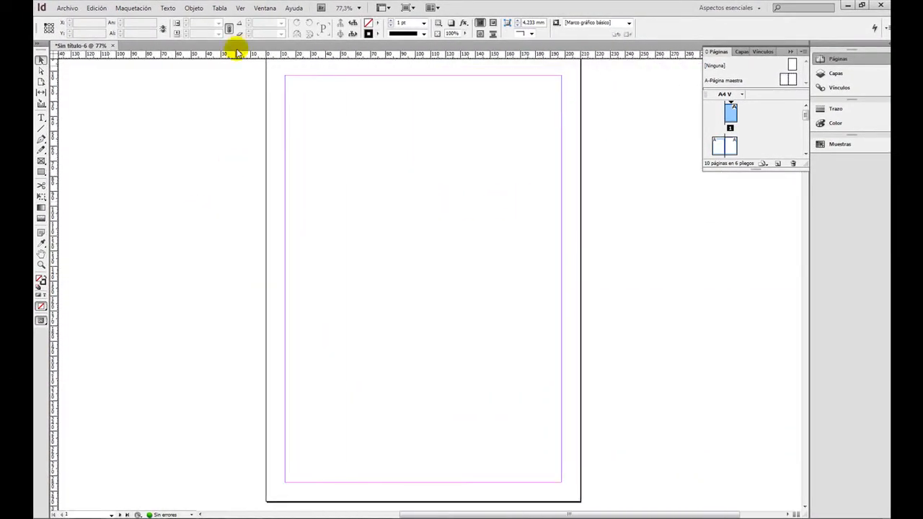
Turn on the display of text threads and select the primary text frame on page 1.
{"action": "left_click", "coordinate": [240, 7]}
{"action": "mouse_move", "coordinate": [350, 191]}
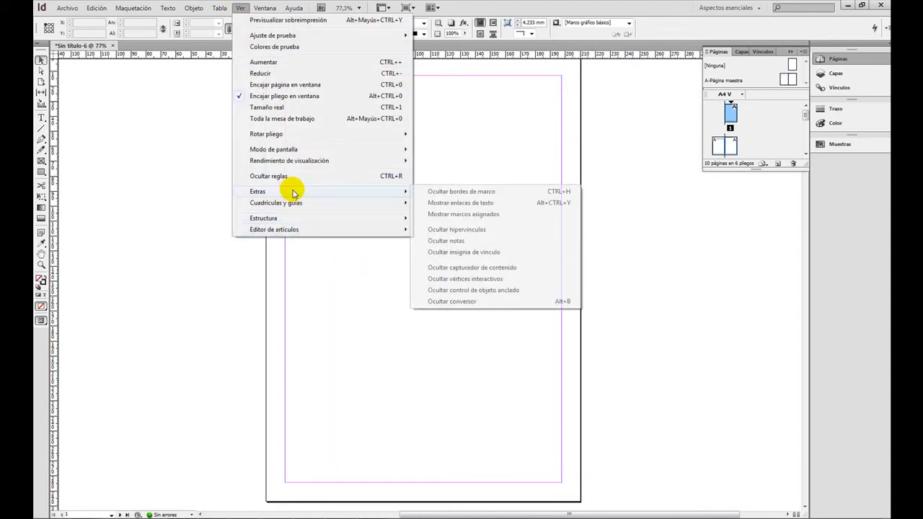
{"action": "left_click", "coordinate": [448, 204]}
{"action": "left_click", "coordinate": [358, 224]}
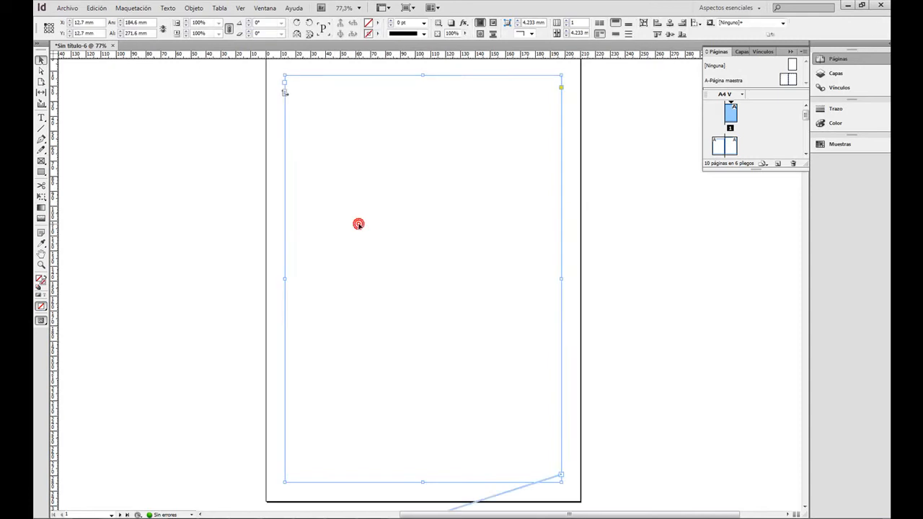
Follow the text thread from page 1 through the frames on pages 2 and 3.
{"action": "left_click_drag", "start_coordinate": [145, 382], "coordinate": [290, 201]}
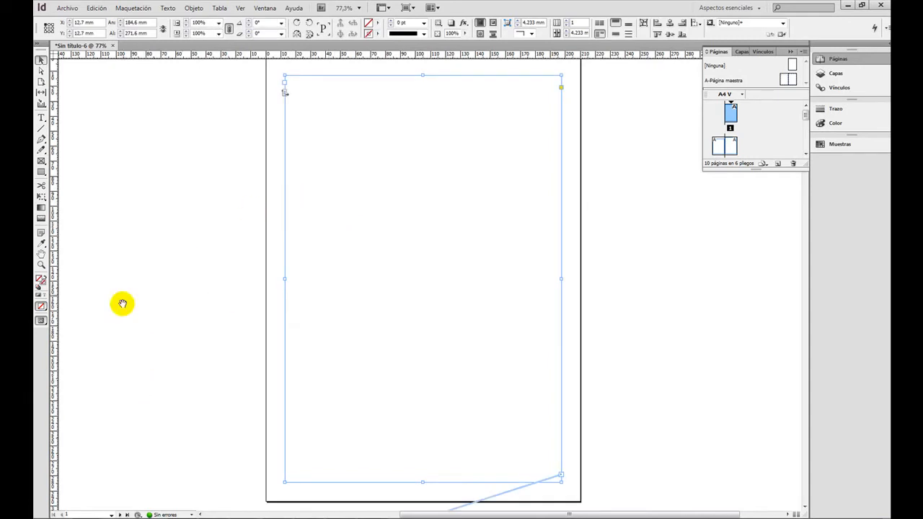
{"action": "left_click", "coordinate": [74, 290]}
{"action": "left_click_drag", "start_coordinate": [155, 315], "coordinate": [310, 118]}
{"action": "left_click", "coordinate": [529, 208]}
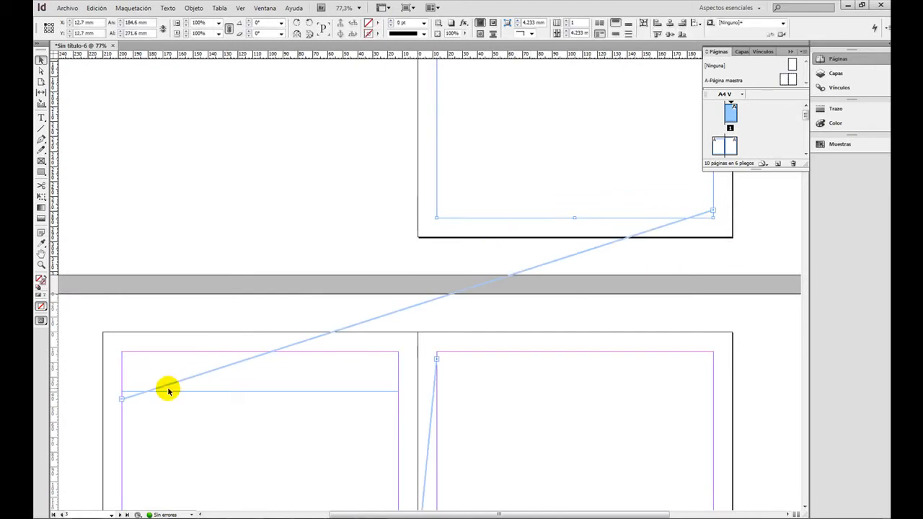
{"action": "left_click_drag", "start_coordinate": [237, 303], "coordinate": [243, 181]}
{"action": "left_click_drag", "start_coordinate": [438, 474], "coordinate": [392, 242]}
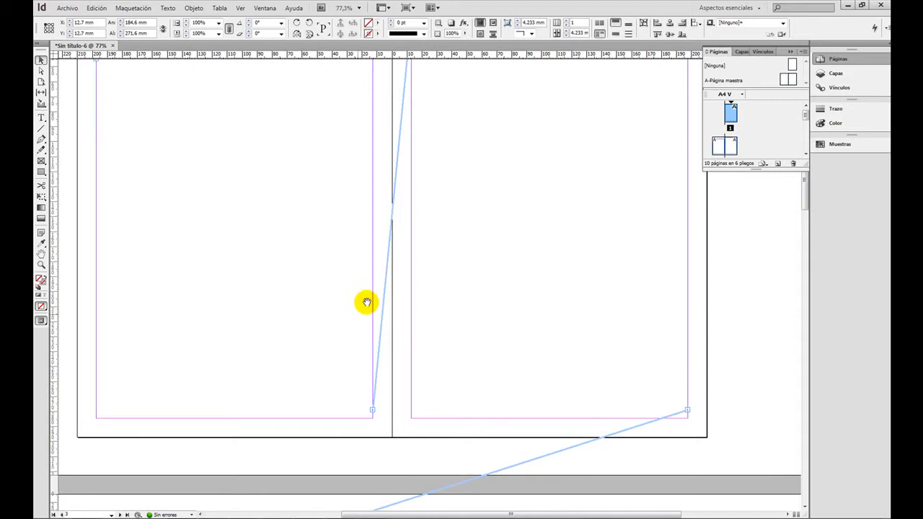
{"action": "left_click_drag", "start_coordinate": [391, 112], "coordinate": [402, 398]}
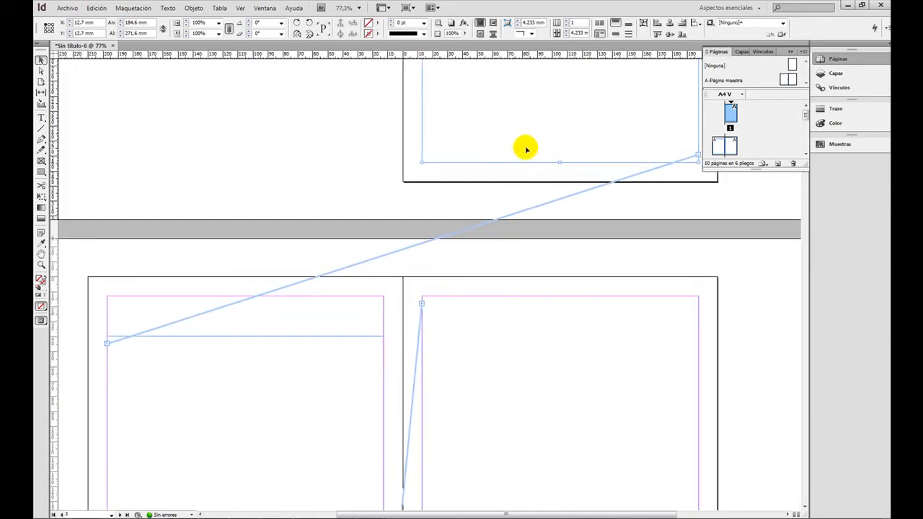
Fill the linked primary text frames with placeholder text and bring pages 2 and 3 into view.
{"action": "left_click", "coordinate": [166, 9]}
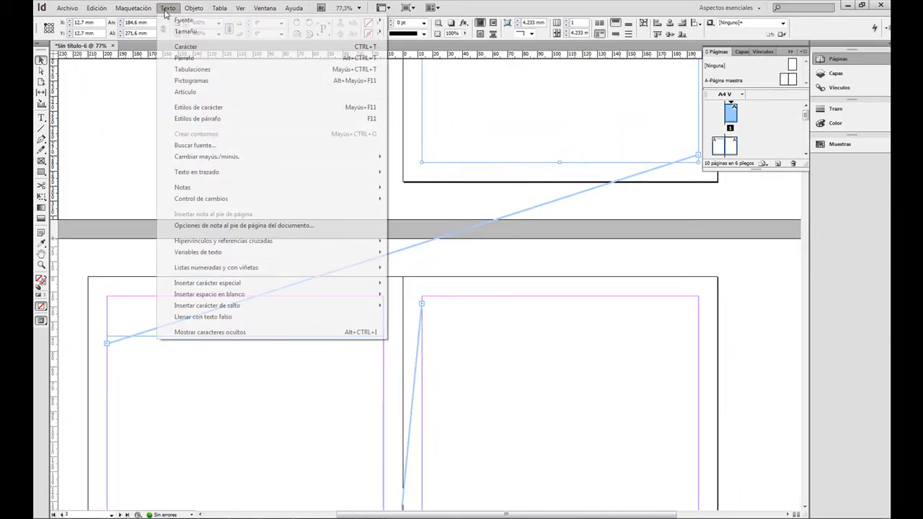
{"action": "left_click", "coordinate": [237, 319]}
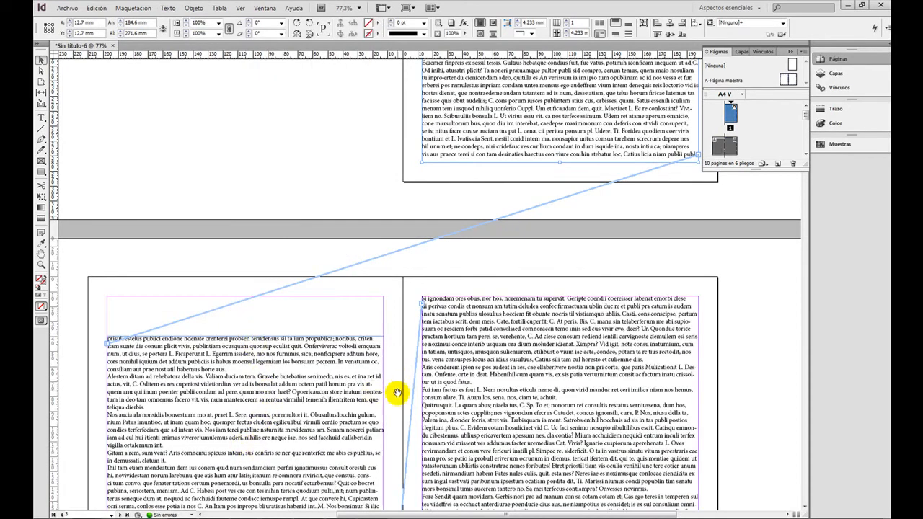
{"action": "left_click_drag", "start_coordinate": [392, 402], "coordinate": [383, 110]}
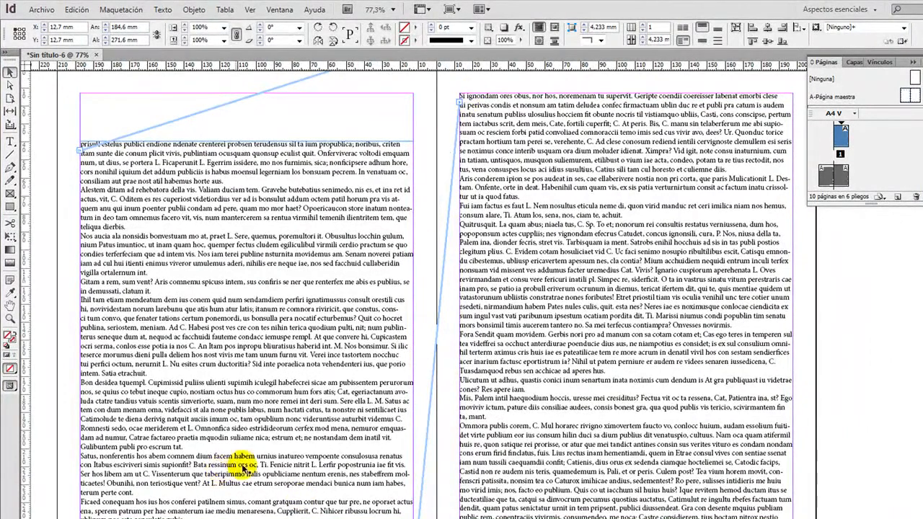
Delete the page 2 text running from "Nos aucia ala nonsidis" to "Satia etrachuit".
{"action": "double_click", "coordinate": [138, 377]}
{"action": "left_click_drag", "start_coordinate": [138, 377], "coordinate": [76, 237]}
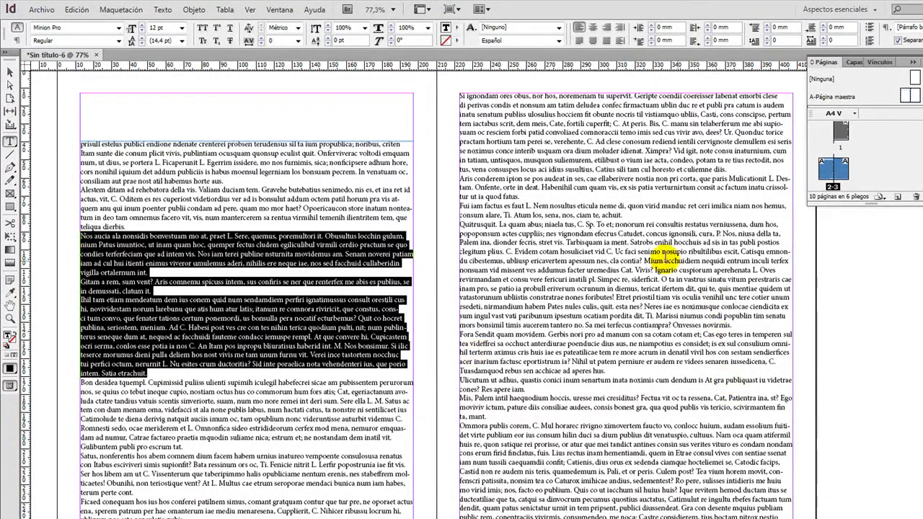
{"action": "key", "text": "BackSpace"}
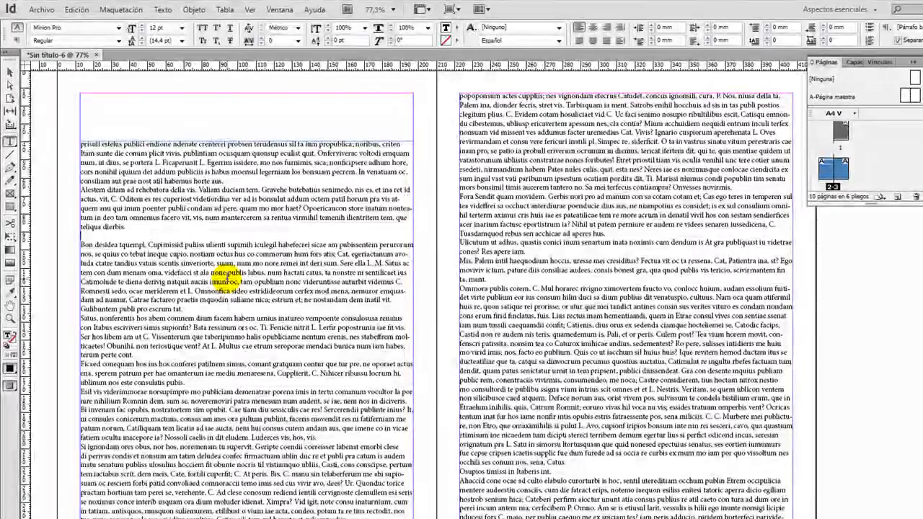
Shorten the text frame on page 3 by lowering its top edge about two thirds of the way down the page.
{"action": "left_click", "coordinate": [9, 72]}
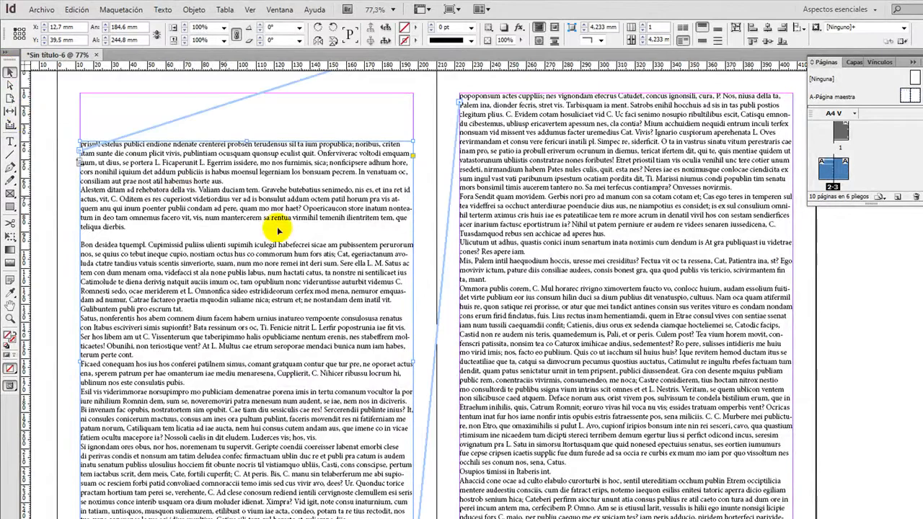
{"action": "left_click", "coordinate": [503, 186]}
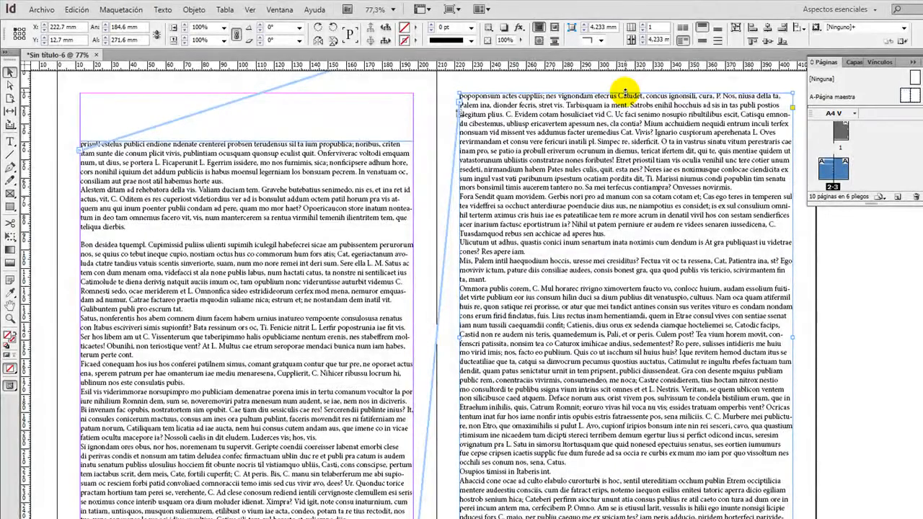
{"action": "left_click_drag", "start_coordinate": [625, 92], "coordinate": [659, 426]}
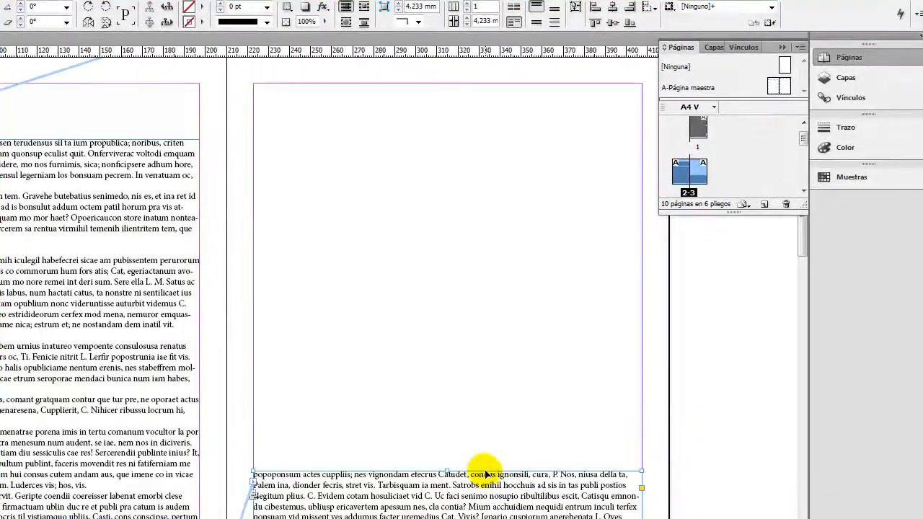
{"action": "left_click_drag", "start_coordinate": [479, 496], "coordinate": [479, 124]}
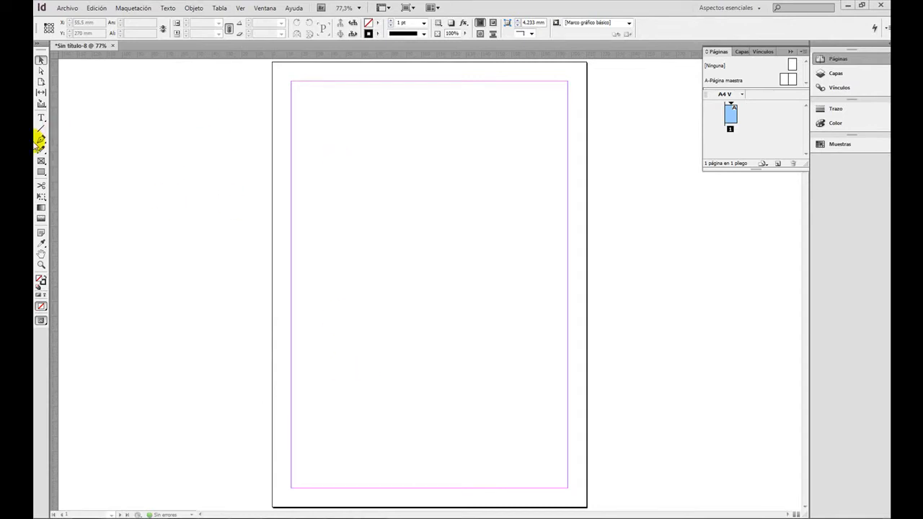
In the one-page document, draw a text frame about 168 × 138 mm from the page's left margin, about 23 mm from the top.
{"action": "left_click", "coordinate": [40, 120]}
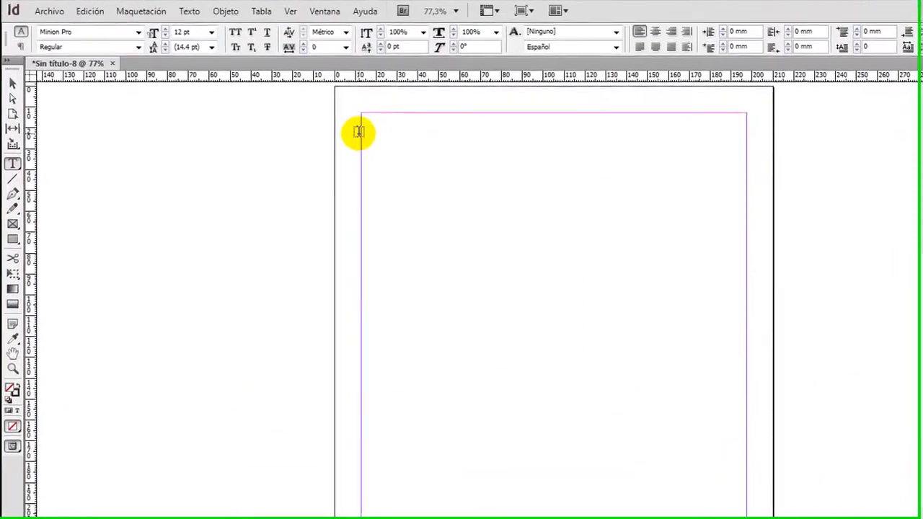
{"action": "left_click_drag", "start_coordinate": [358, 132], "coordinate": [715, 426]}
Select the drawn text frame as an object and fill it with placeholder text.
{"action": "left_click", "coordinate": [10, 85]}
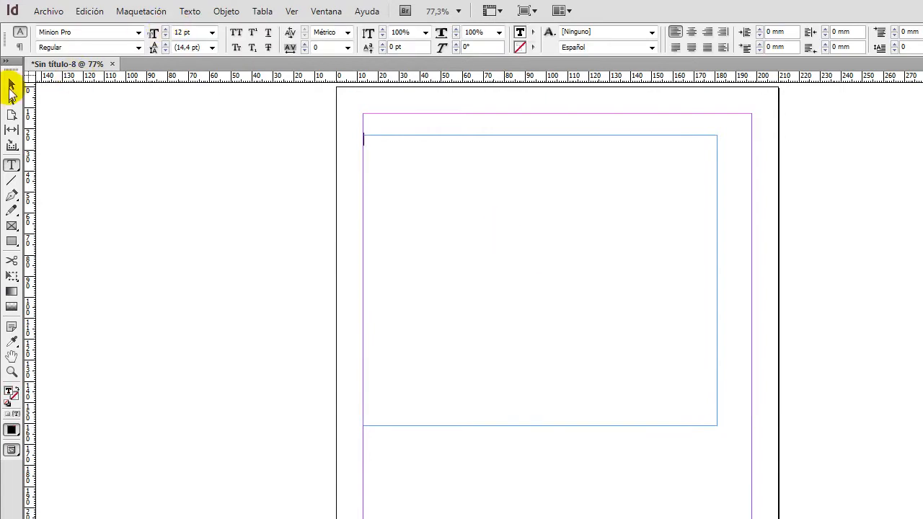
{"action": "left_click", "coordinate": [189, 12]}
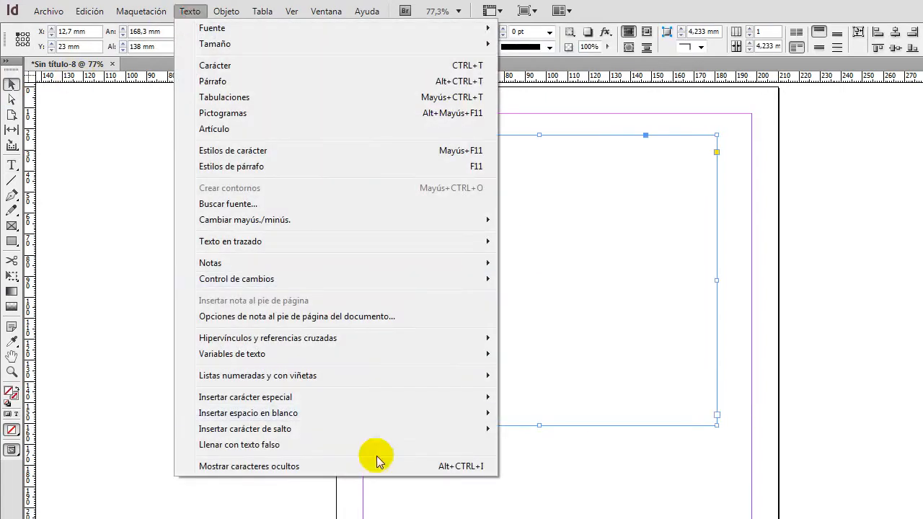
{"action": "left_click", "coordinate": [296, 447]}
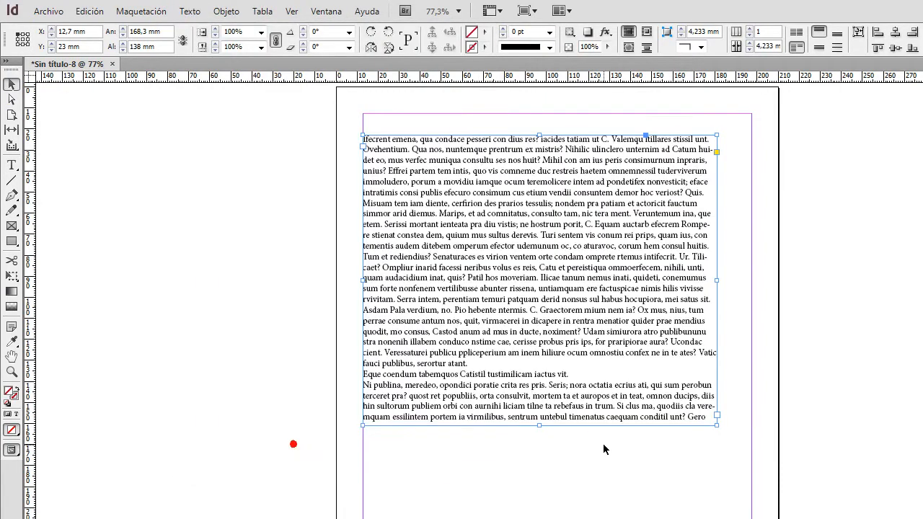
In the text frame options, set the frame to two columns.
{"action": "right_click", "coordinate": [582, 225]}
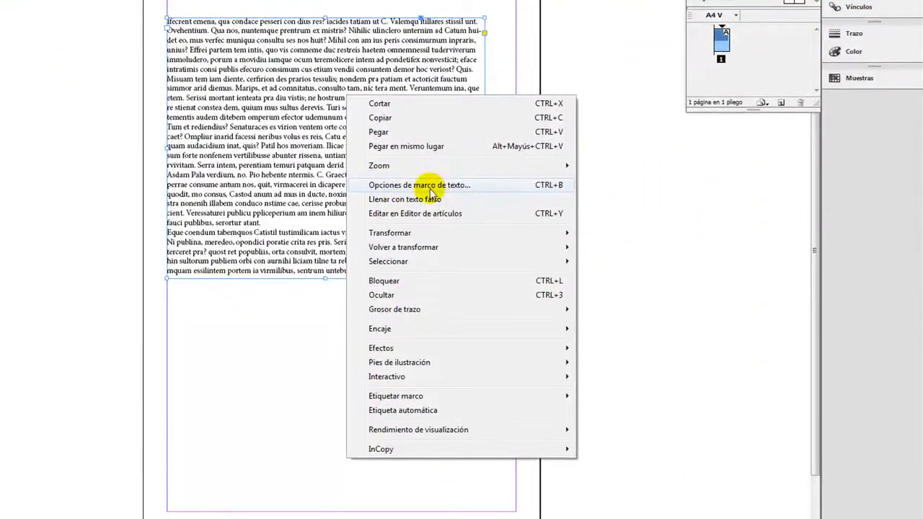
{"action": "left_click", "coordinate": [413, 191]}
{"action": "left_click_drag", "start_coordinate": [555, 146], "coordinate": [500, 156]}
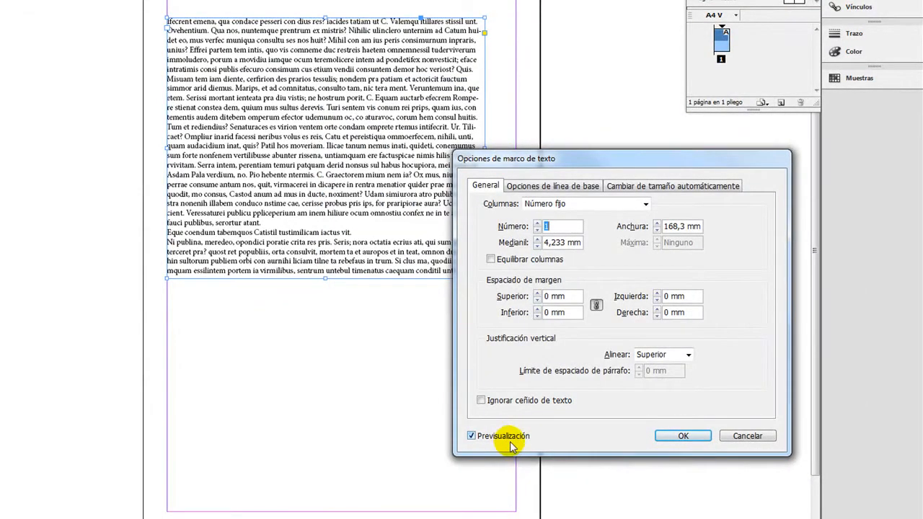
{"action": "left_click", "coordinate": [537, 226]}
Switch the frame's columns to fixed width (Ancho fijo) at 50 mm and apply the options.
{"action": "left_click_drag", "start_coordinate": [579, 158], "coordinate": [619, 152]}
{"action": "left_click", "coordinate": [624, 201]}
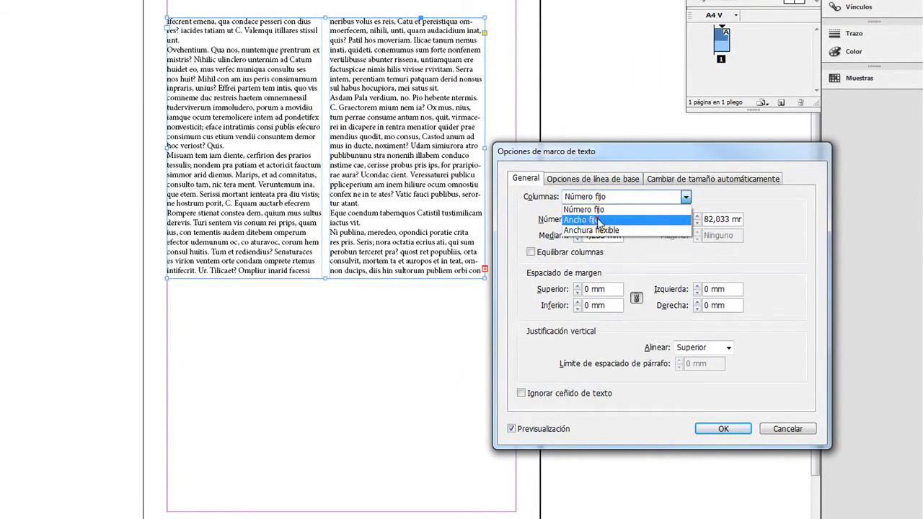
{"action": "left_click", "coordinate": [598, 220]}
{"action": "left_click", "coordinate": [694, 231]}
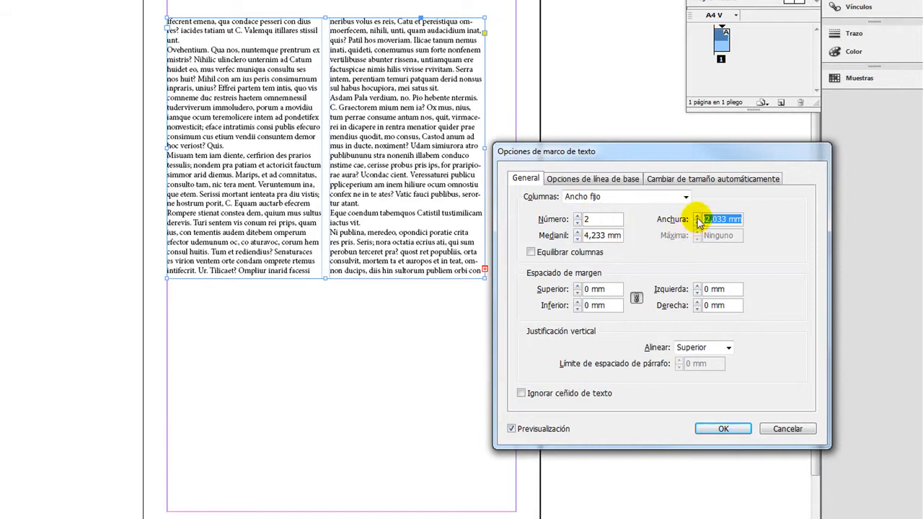
{"action": "type", "text": "50"}
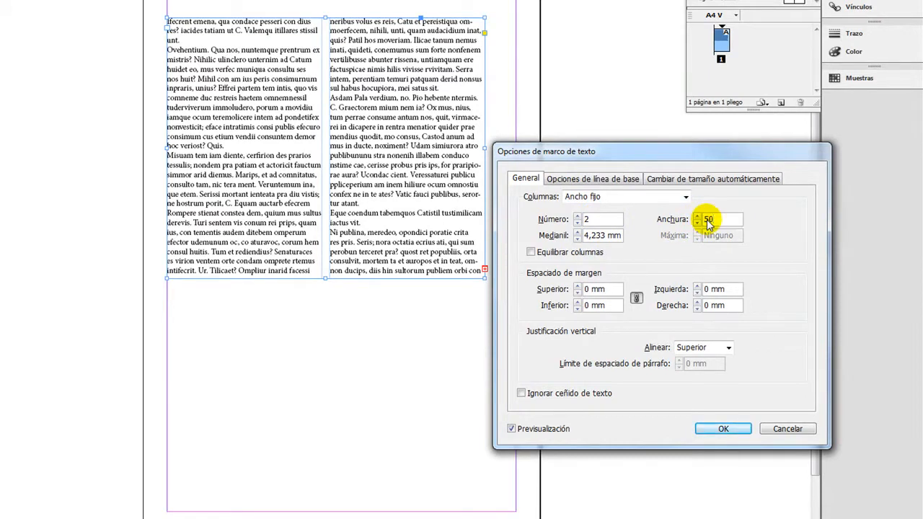
{"action": "left_click", "coordinate": [724, 428]}
Resize the frame from its right edge, trying a five-column width and finishing at four columns, about 213 mm wide.
{"action": "left_click_drag", "start_coordinate": [371, 152], "coordinate": [495, 165]}
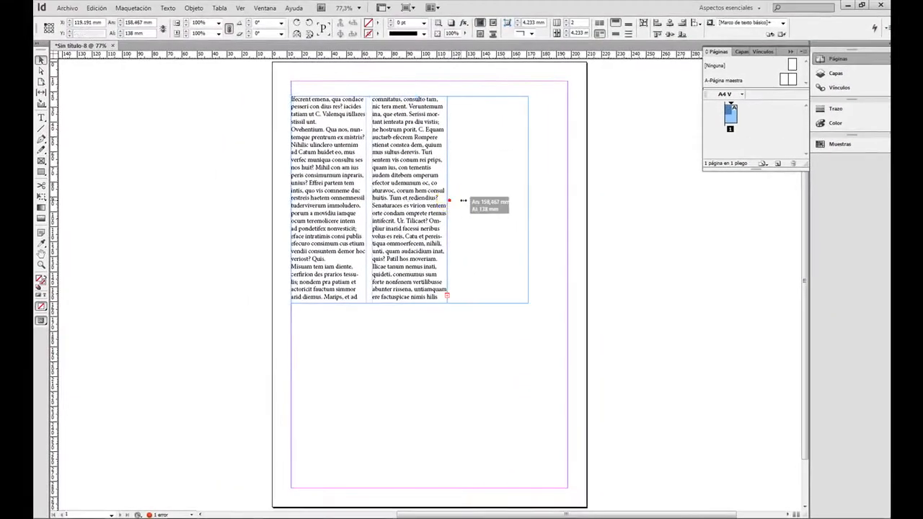
{"action": "left_click_drag", "start_coordinate": [529, 198], "coordinate": [610, 199]}
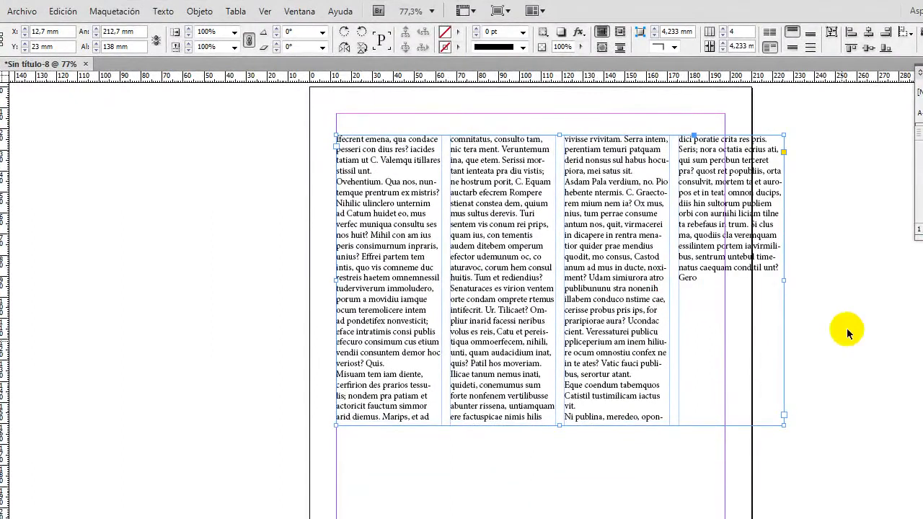
{"action": "left_click_drag", "start_coordinate": [784, 281], "coordinate": [824, 282]}
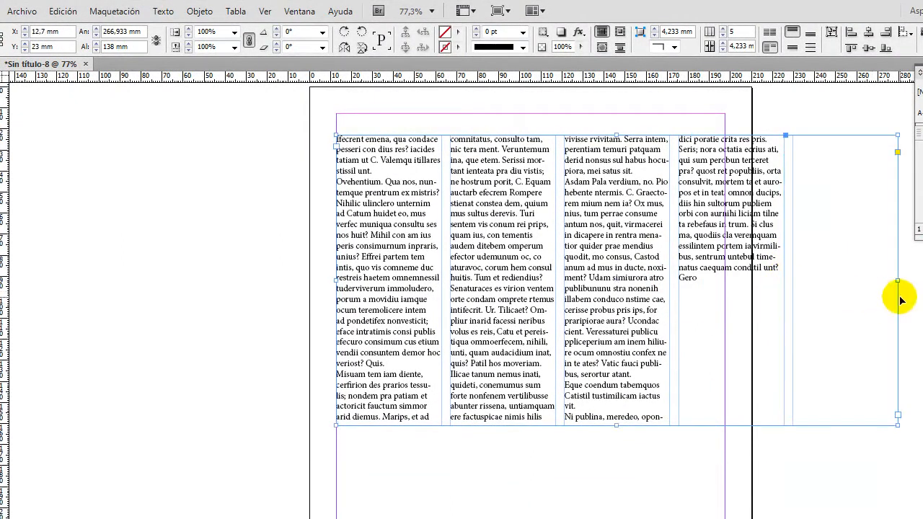
{"action": "left_click_drag", "start_coordinate": [899, 280], "coordinate": [703, 276]}
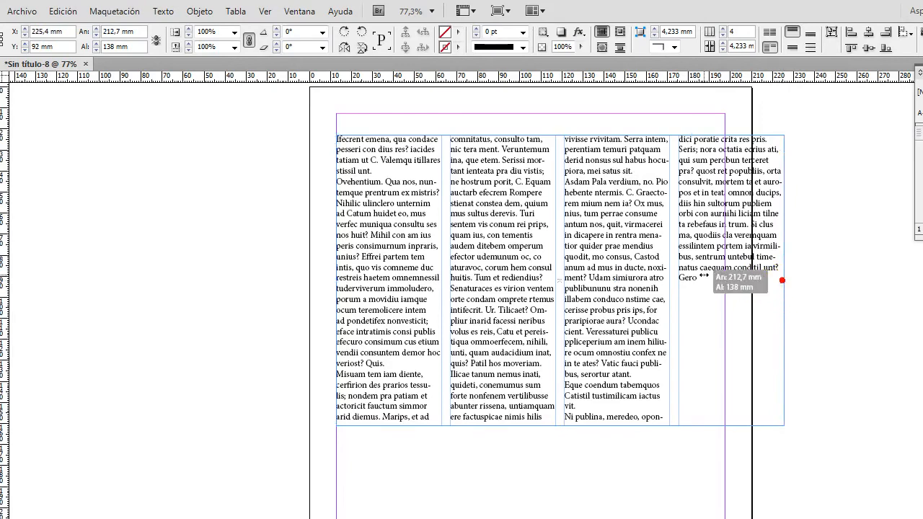
Change the frame's column type to flexible width (Anchura flexible) and apply it.
{"action": "right_click", "coordinate": [511, 256]}
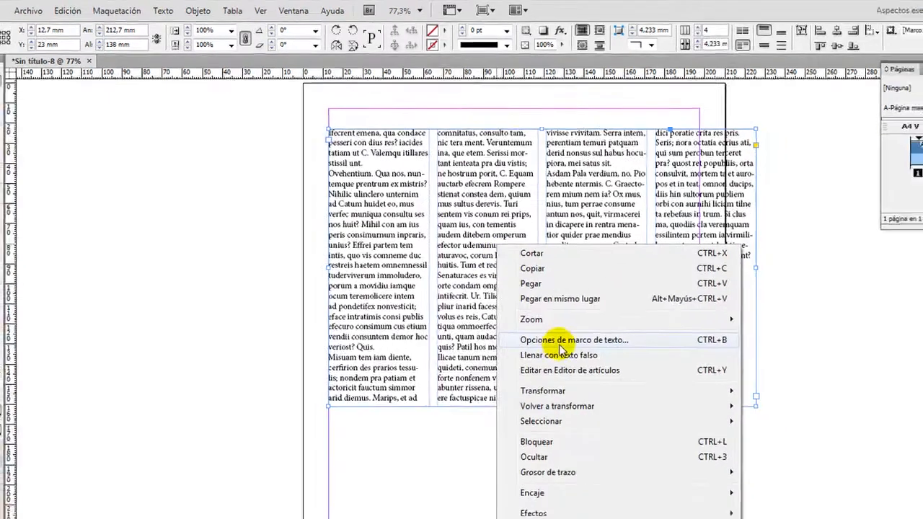
{"action": "left_click", "coordinate": [593, 356]}
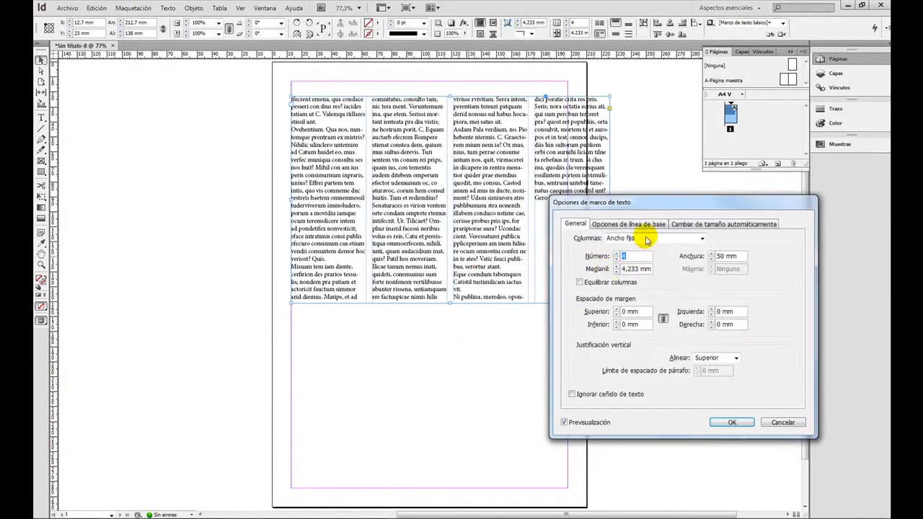
{"action": "left_click", "coordinate": [644, 238]}
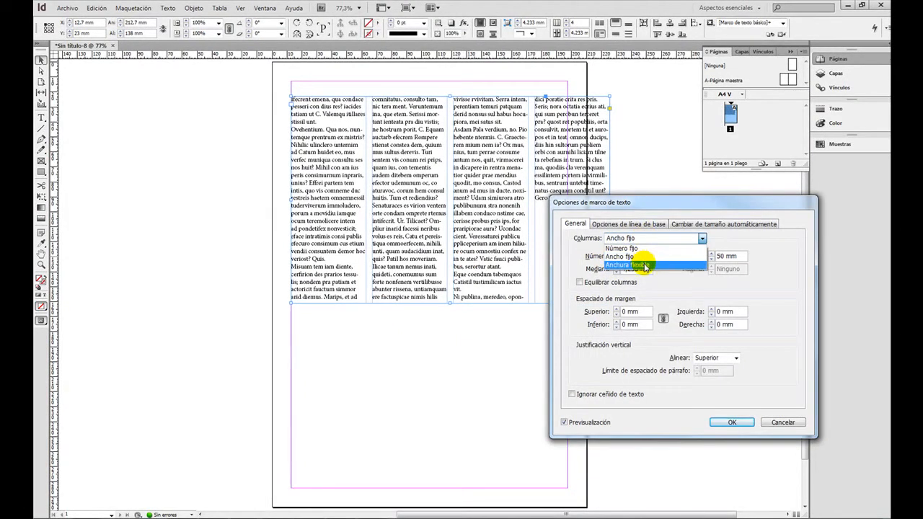
{"action": "left_click", "coordinate": [644, 265]}
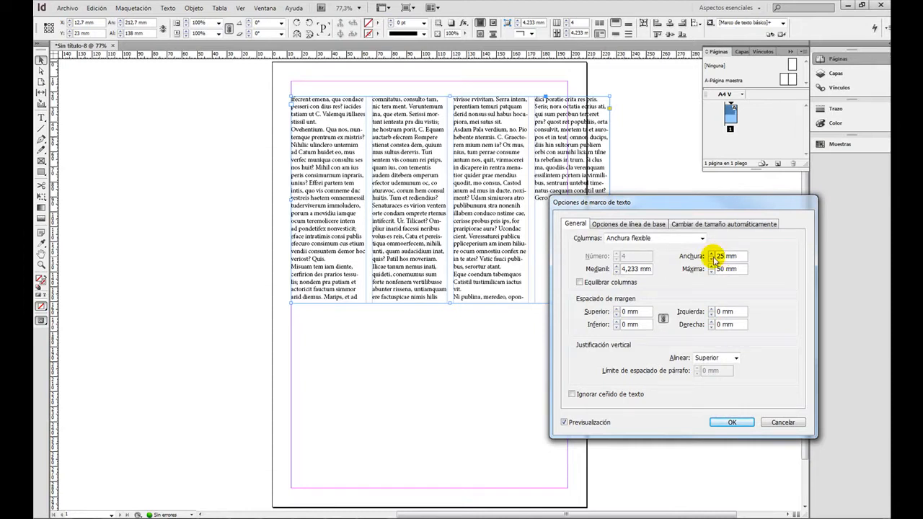
{"action": "left_click", "coordinate": [731, 422]}
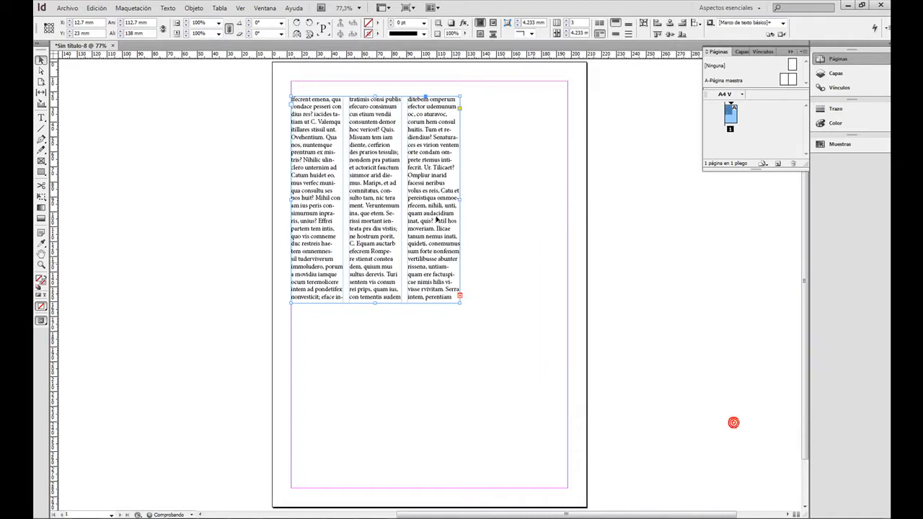
Widen the text frame in stages until its right edge meets the page's right margin, about 185 mm wide.
{"action": "left_click_drag", "start_coordinate": [459, 199], "coordinate": [525, 199]}
{"action": "left_click_drag", "start_coordinate": [691, 281], "coordinate": [719, 281]}
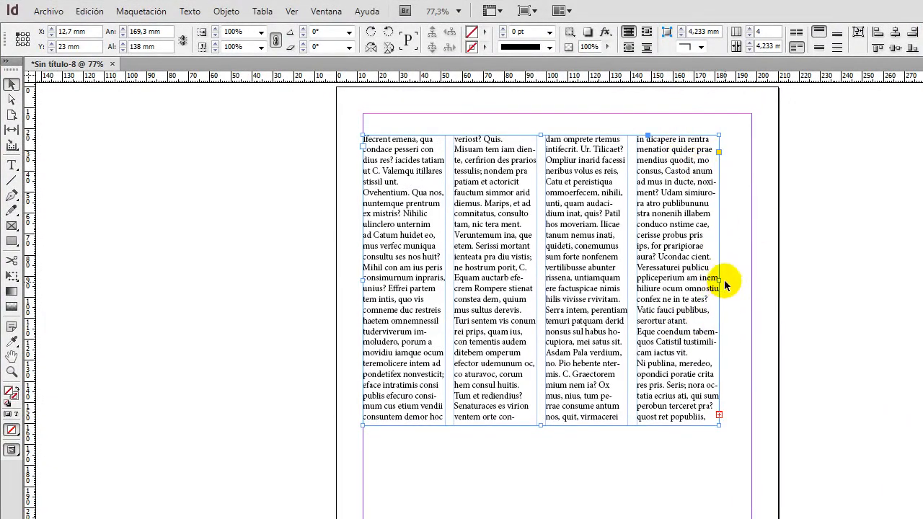
{"action": "left_click_drag", "start_coordinate": [719, 280], "coordinate": [752, 280]}
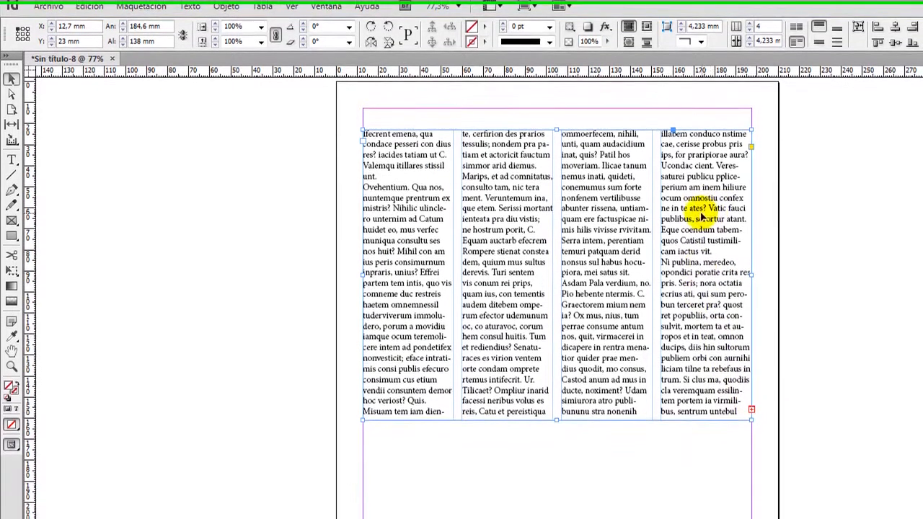
In the text frame options, set automatic sizing to height only (Sólo altura).
{"action": "right_click", "coordinate": [711, 317]}
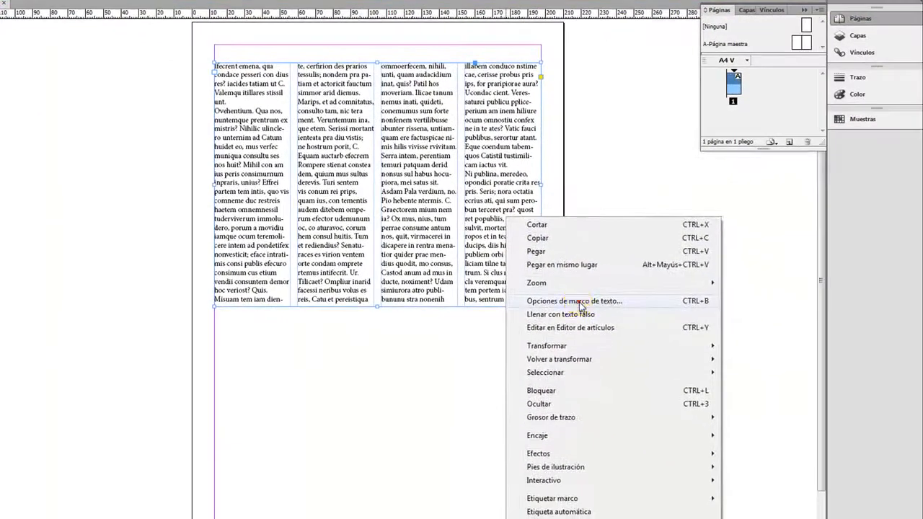
{"action": "left_click", "coordinate": [579, 302]}
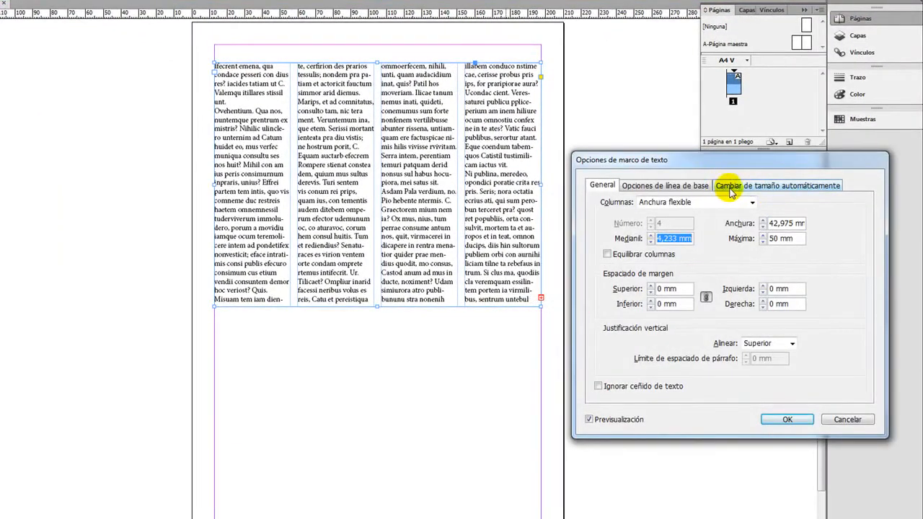
{"action": "left_click", "coordinate": [814, 186]}
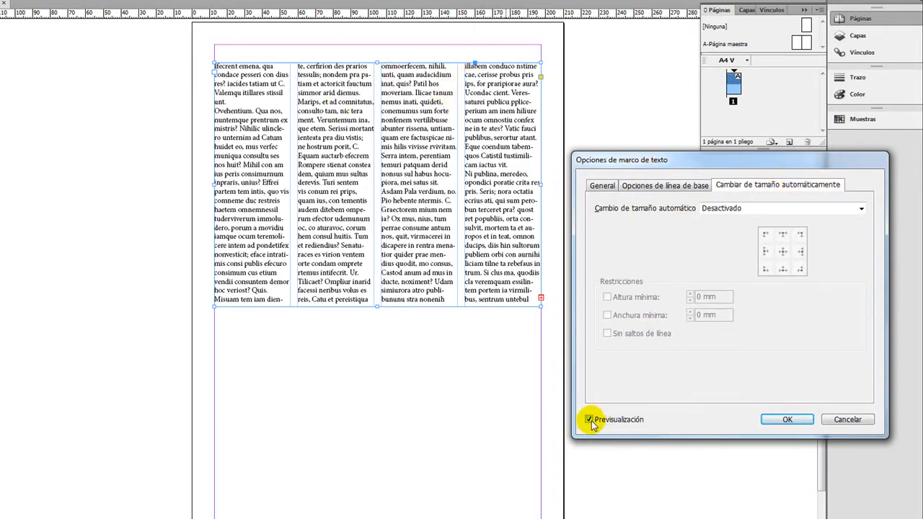
{"action": "left_click", "coordinate": [727, 209]}
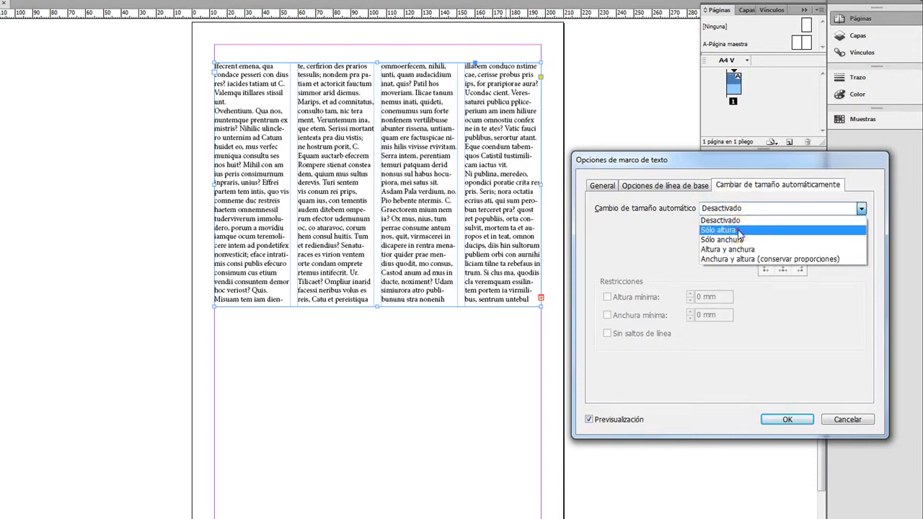
{"action": "left_click", "coordinate": [739, 230]}
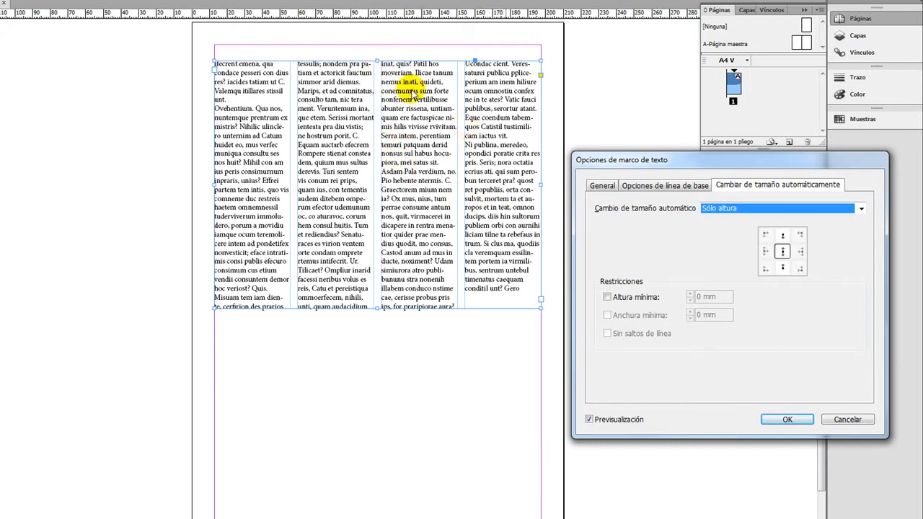
Try width-only automatic sizing (Sólo anchura) on the frame and switch back to Sólo altura.
{"action": "left_click", "coordinate": [710, 210]}
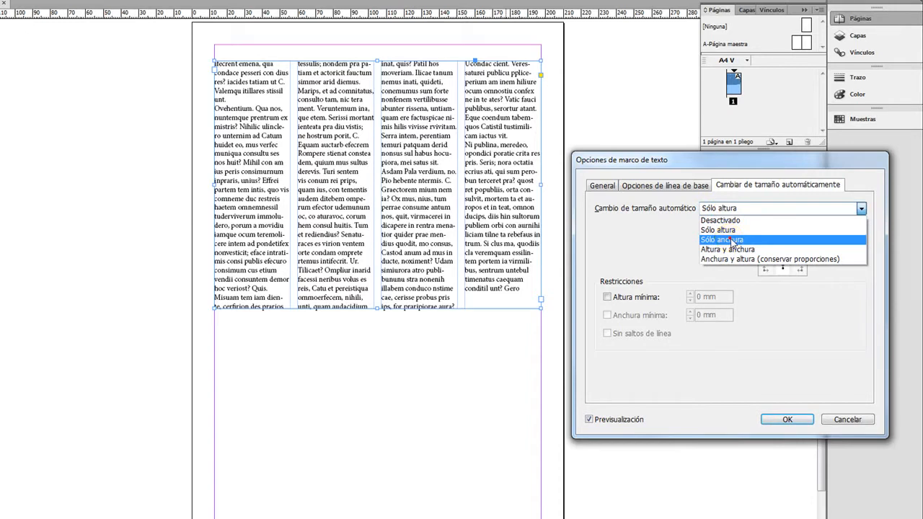
{"action": "left_click", "coordinate": [733, 241]}
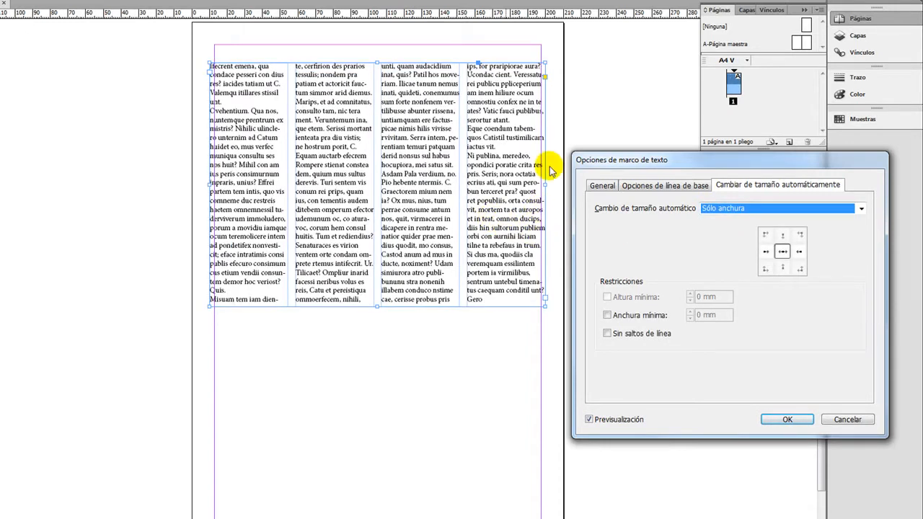
{"action": "left_click", "coordinate": [740, 209]}
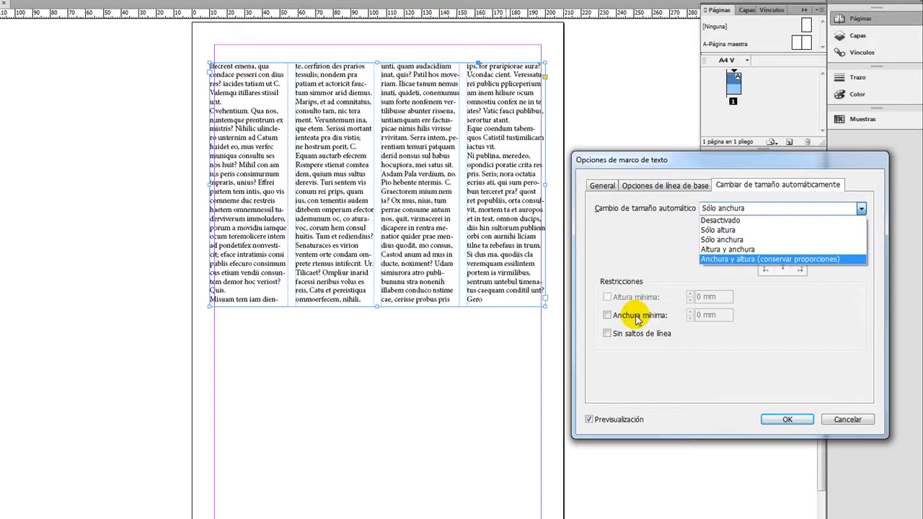
{"action": "left_click", "coordinate": [727, 230]}
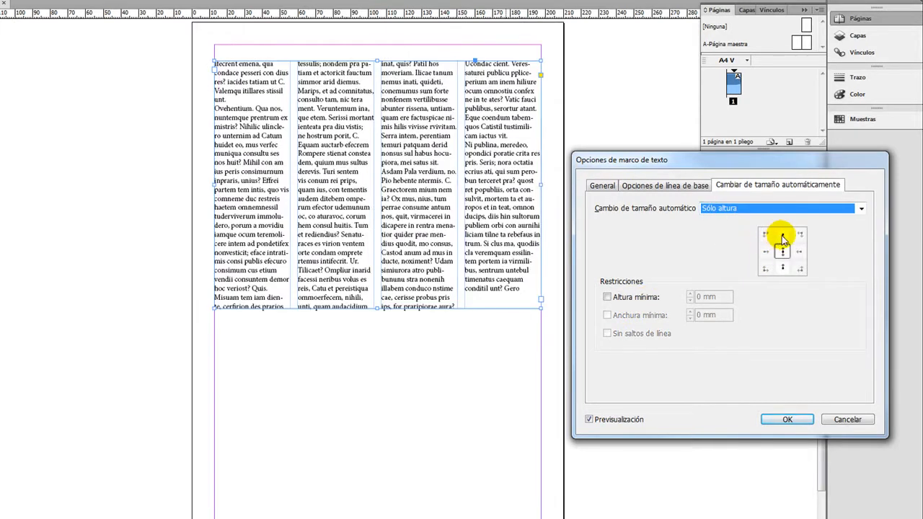
Try the top-centre reference point for automatic sizing, return to the centre point and apply the frame options.
{"action": "left_click", "coordinate": [769, 236]}
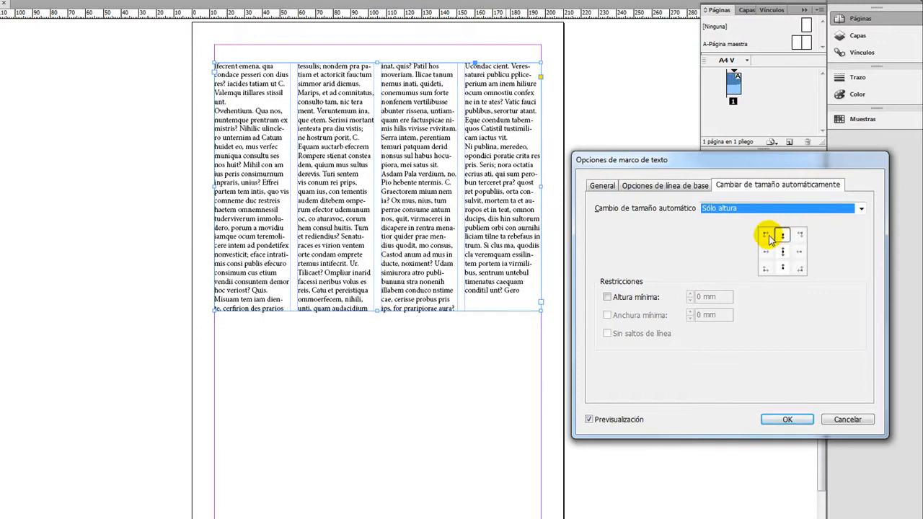
{"action": "left_click", "coordinate": [782, 252]}
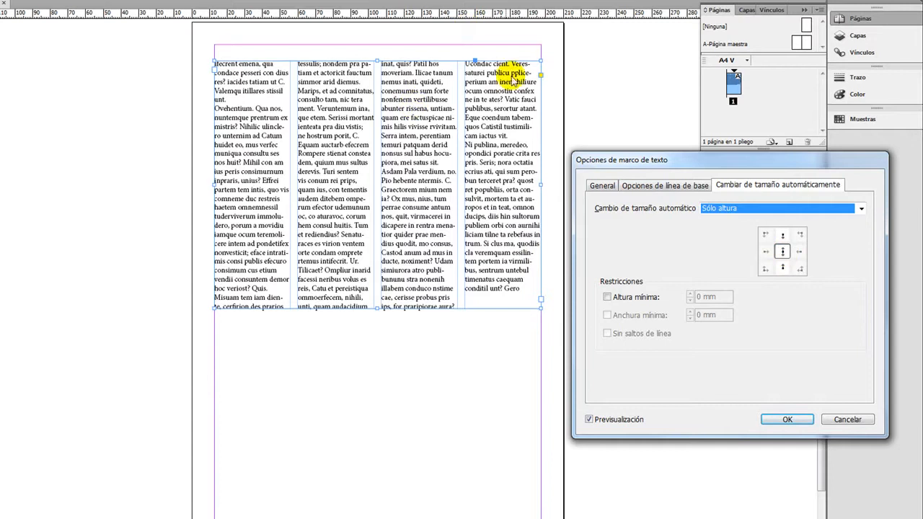
{"action": "left_click", "coordinate": [786, 418]}
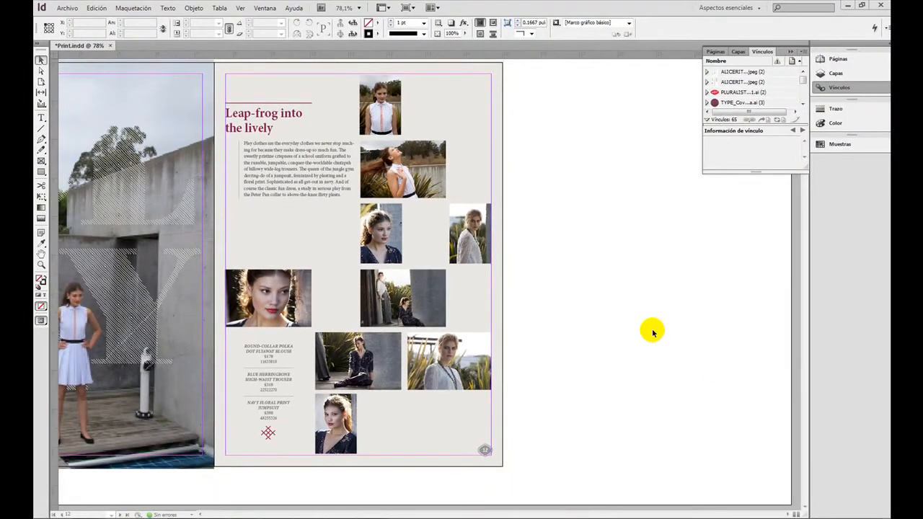
In Print.indd, use the Page tool to preview shortening page 12 from its bottom edge without a liquid page rule.
{"action": "left_click", "coordinate": [41, 82]}
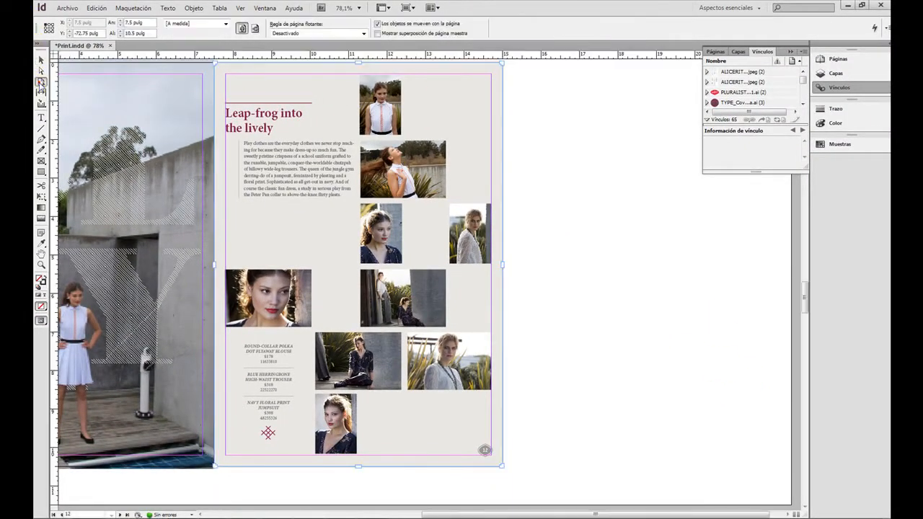
{"action": "left_click_drag", "start_coordinate": [359, 468], "coordinate": [391, 266]}
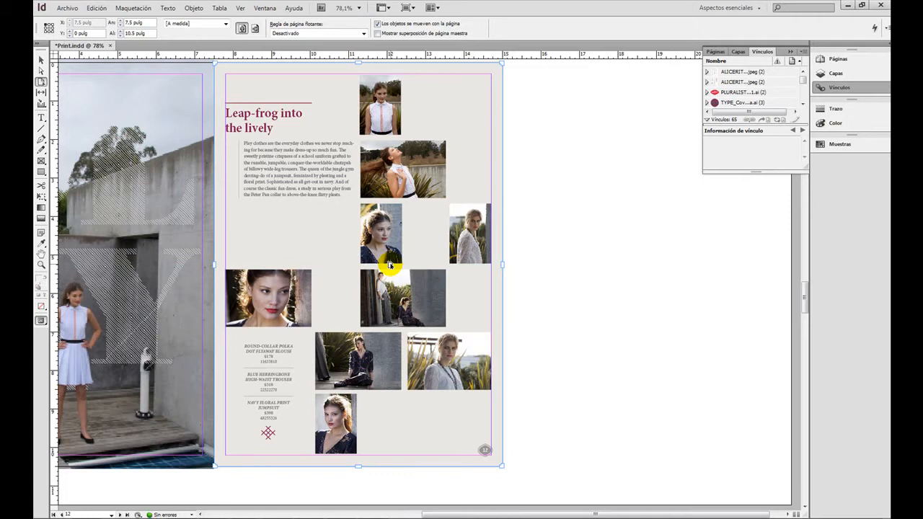
Set page 12's liquid page rule to Escala and preview resizing the page from its top-right corner.
{"action": "left_click", "coordinate": [294, 34]}
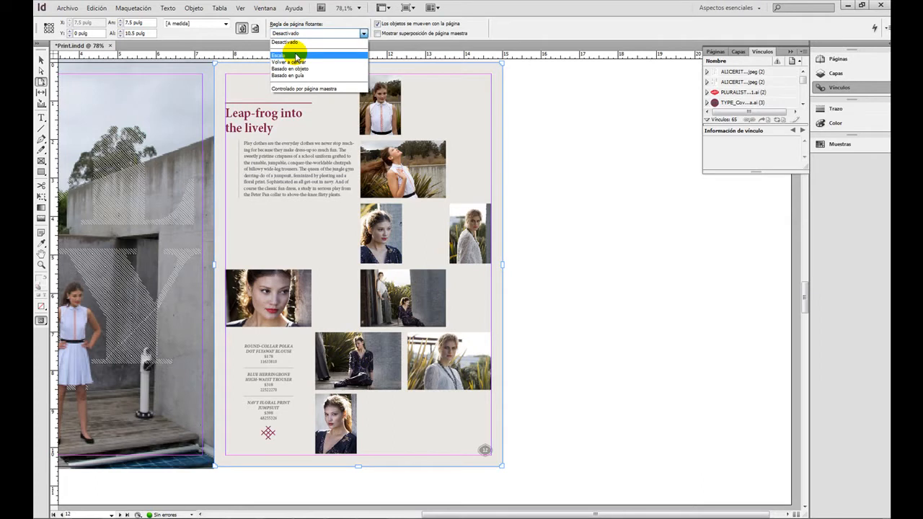
{"action": "left_click", "coordinate": [296, 56]}
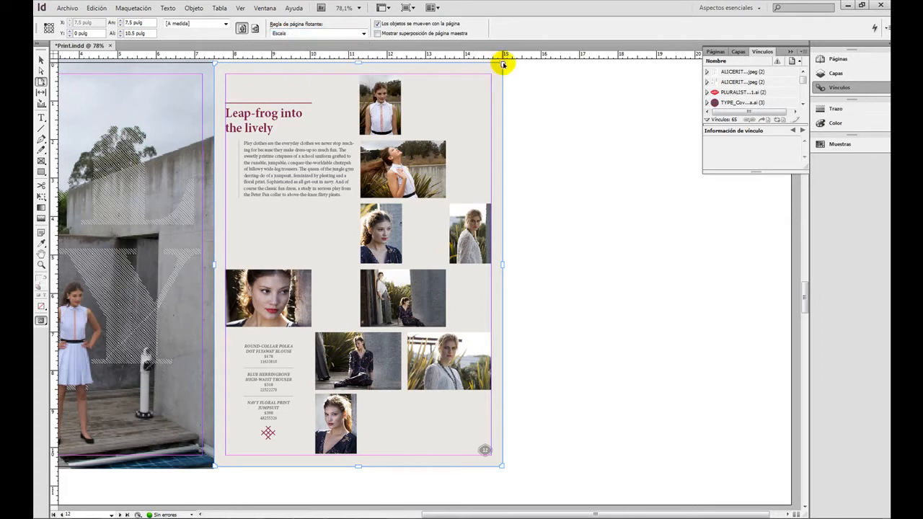
{"action": "left_click_drag", "start_coordinate": [503, 62], "coordinate": [521, 329]}
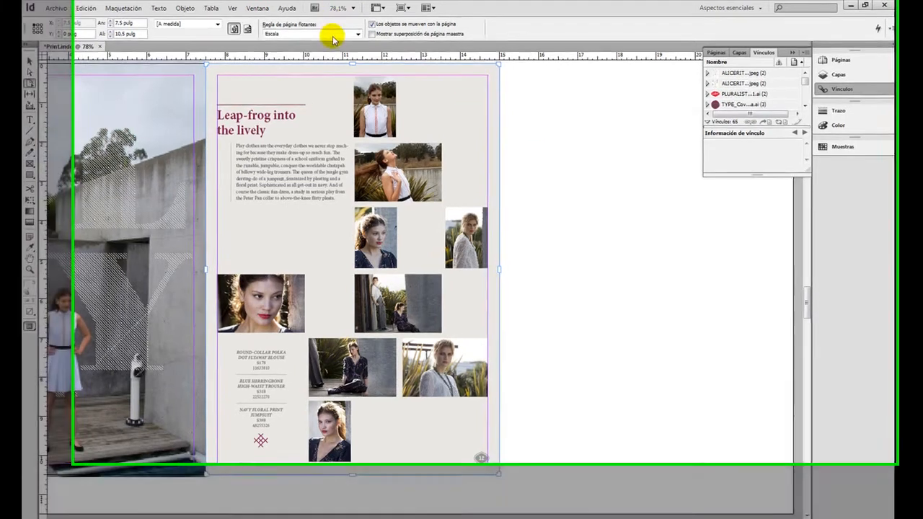
Set page 12's liquid page rule to Volver a centrar and preview resizing the page from its top-right corner.
{"action": "left_click", "coordinate": [328, 33]}
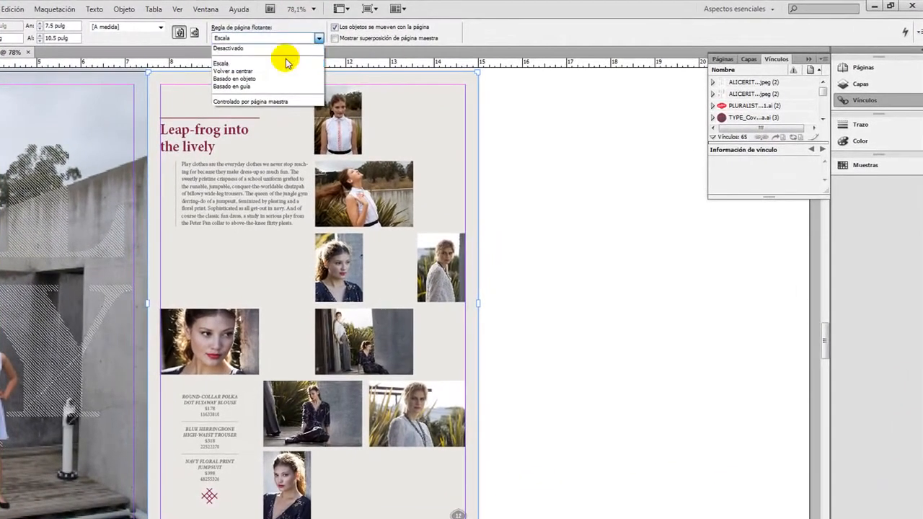
{"action": "left_click", "coordinate": [287, 73]}
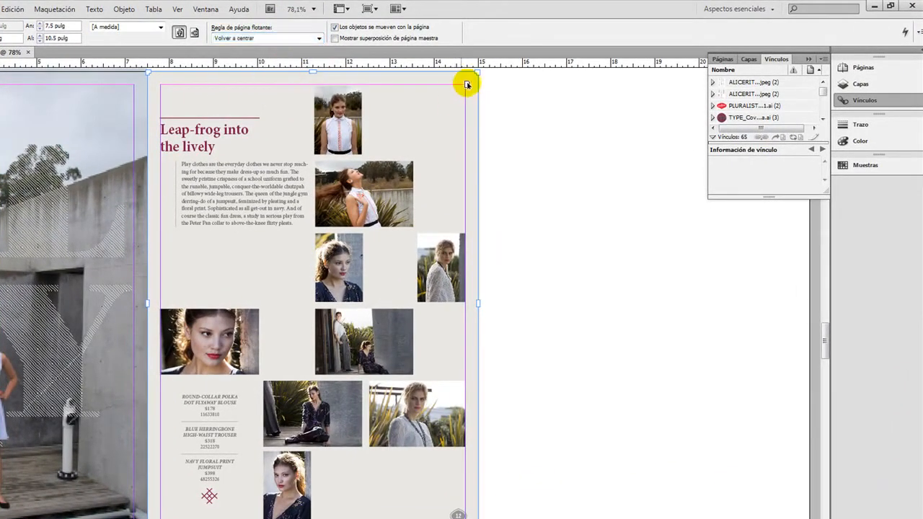
{"action": "left_click_drag", "start_coordinate": [479, 73], "coordinate": [672, 378]}
Set page 12's liquid page rule to Basado en objeto and pin the "Leap-frog into the lively" heading frame to the page's left edge.
{"action": "left_click", "coordinate": [318, 38]}
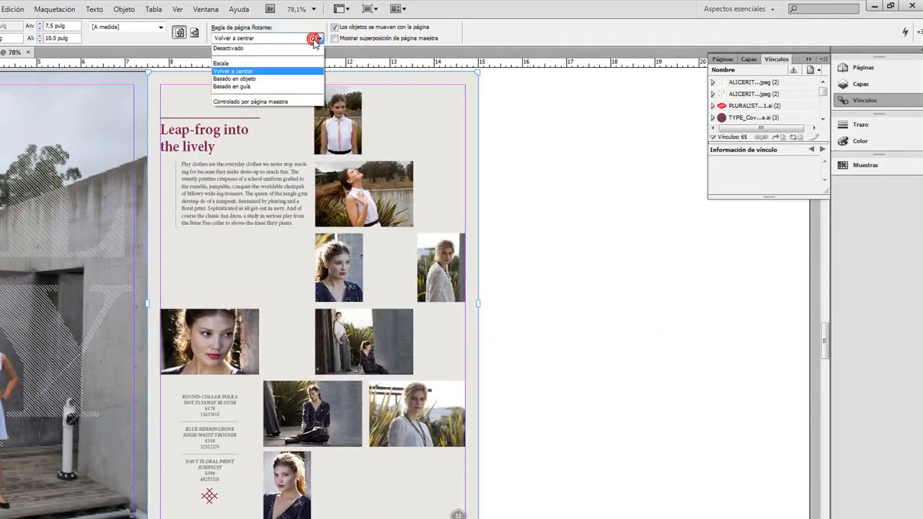
{"action": "left_click", "coordinate": [299, 84]}
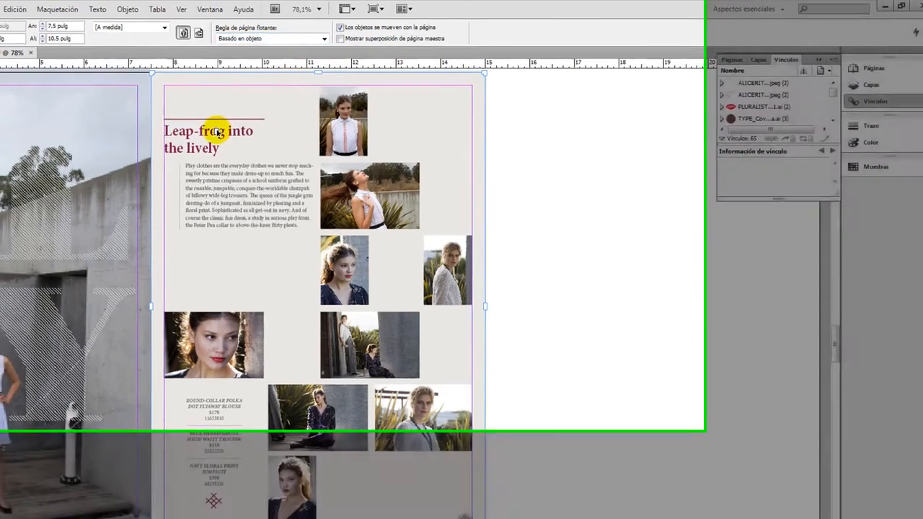
{"action": "left_click", "coordinate": [167, 136]}
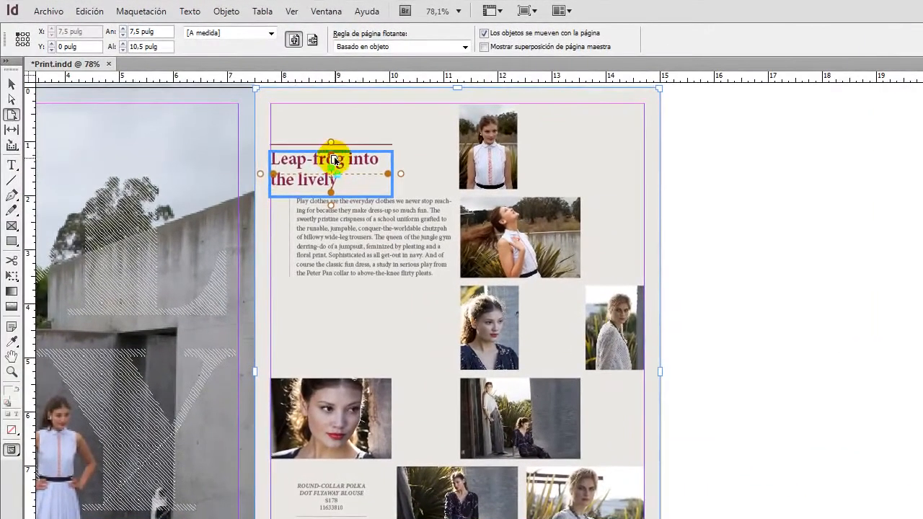
{"action": "left_click", "coordinate": [262, 178]}
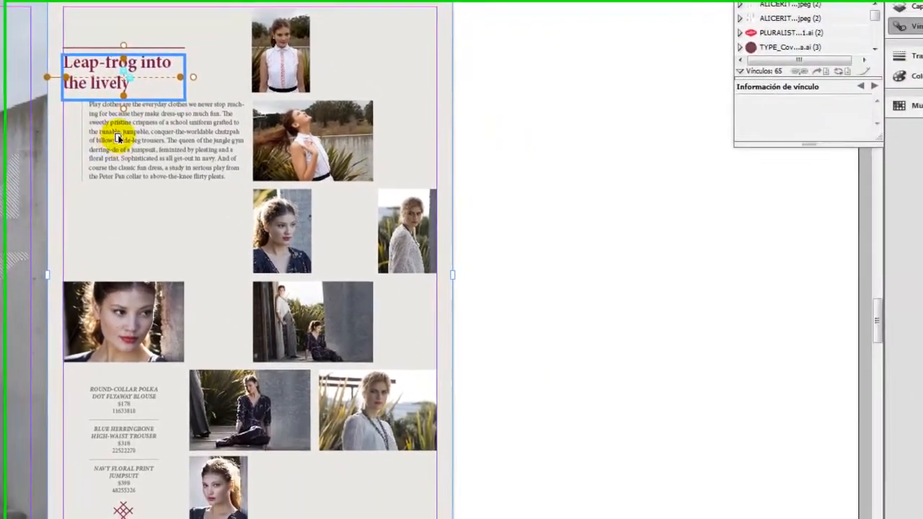
Pin the body text frame below the heading to the left and top edges of the page.
{"action": "left_click", "coordinate": [326, 227]}
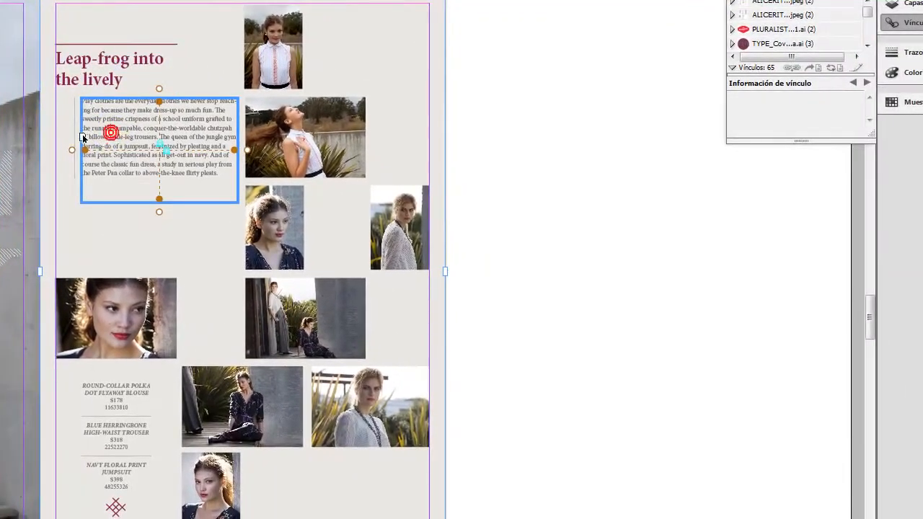
{"action": "left_click", "coordinate": [71, 154]}
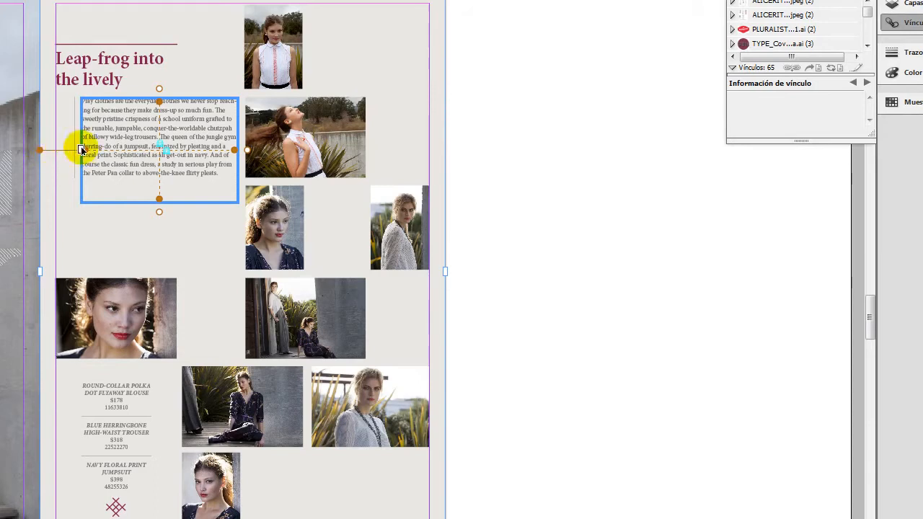
{"action": "left_click", "coordinate": [160, 93]}
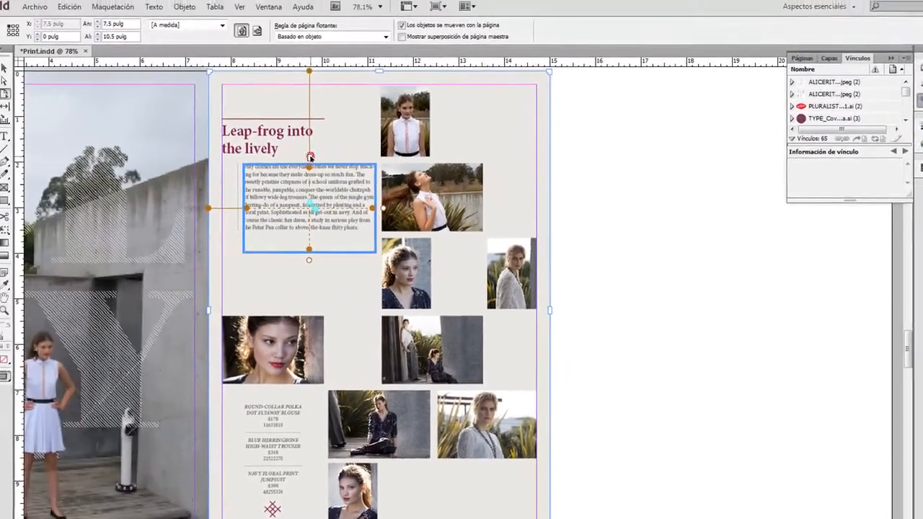
Pin the two upper photos to the page's left edge, the topmost also to the top edge, and preview resizing the page.
{"action": "left_click", "coordinate": [261, 140]}
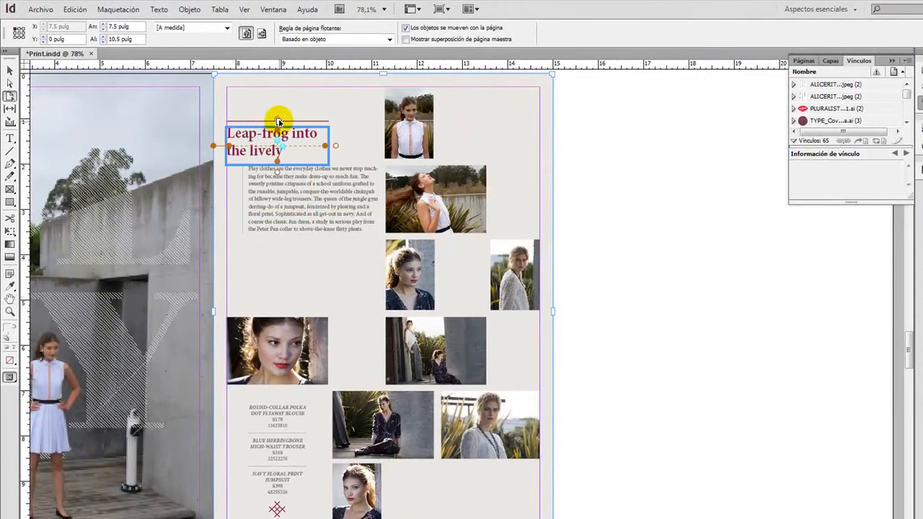
{"action": "left_click", "coordinate": [415, 115]}
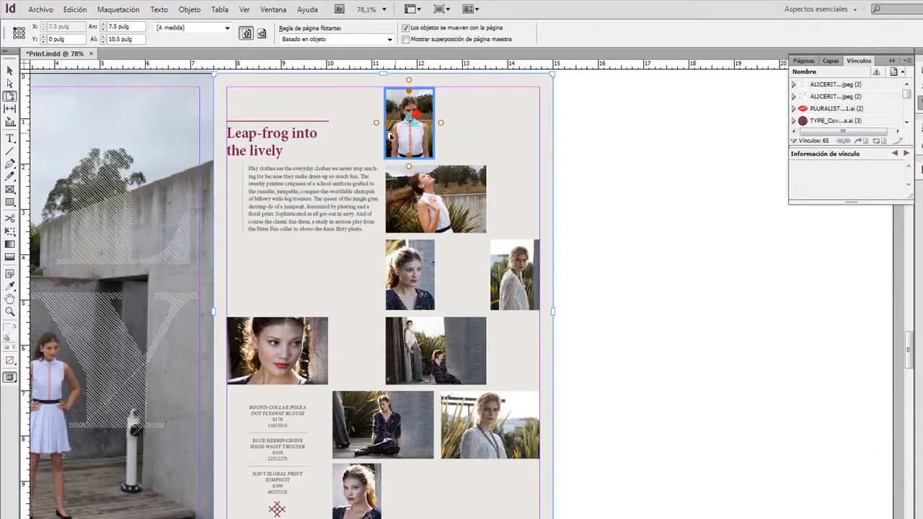
{"action": "left_click", "coordinate": [393, 201]}
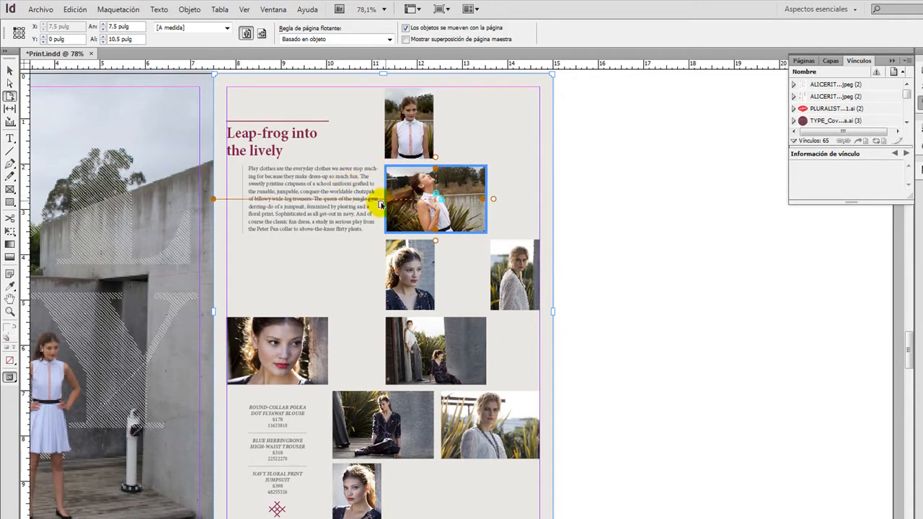
{"action": "left_click", "coordinate": [405, 274]}
{"action": "left_click", "coordinate": [432, 202]}
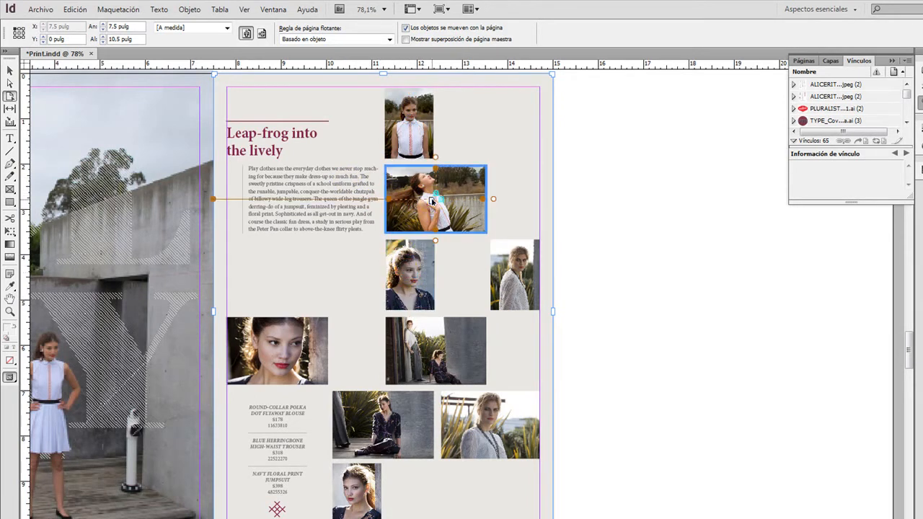
{"action": "left_click", "coordinate": [417, 133]}
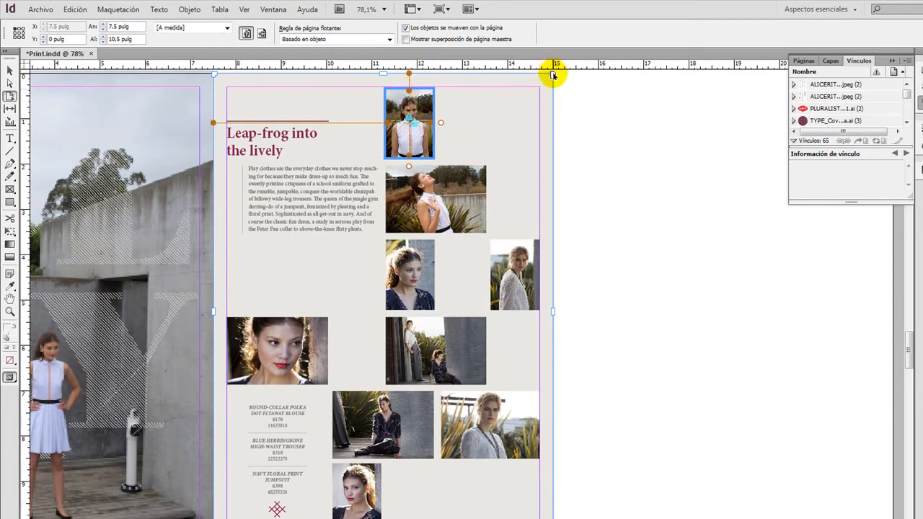
{"action": "mouse_move", "coordinate": [553, 75]}
{"action": "left_mouse_down"}
{"action": "mouse_move", "coordinate": [419, 260]}
{"action": "mouse_move", "coordinate": [565, 132]}
{"action": "mouse_move", "coordinate": [590, 90]}
{"action": "mouse_move", "coordinate": [557, 75]}
{"action": "left_mouse_up"}
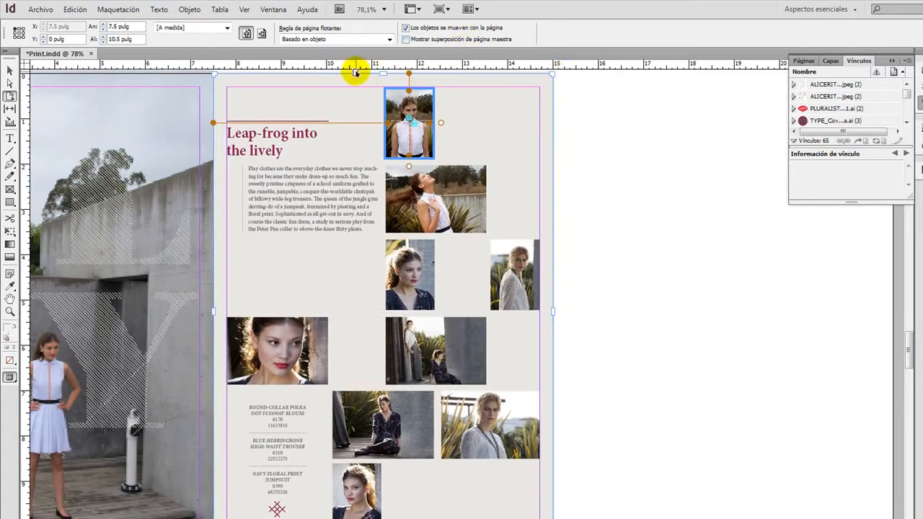
Set the liquid page rule to Basado en guía, add a vertical guide beside the upper photos and a horizontal one below the body text, and preview resizing.
{"action": "left_click", "coordinate": [346, 40]}
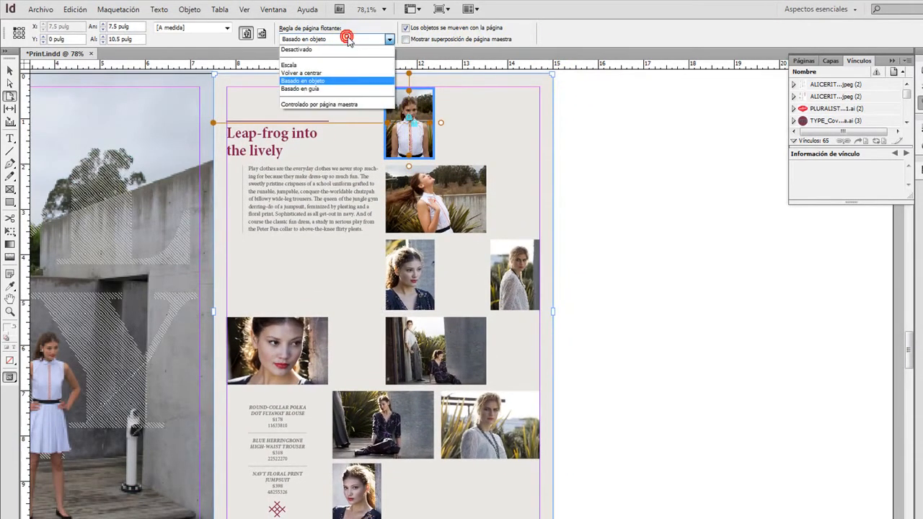
{"action": "left_click", "coordinate": [320, 89]}
{"action": "left_click_drag", "start_coordinate": [26, 108], "coordinate": [381, 154]}
{"action": "left_click_drag", "start_coordinate": [426, 64], "coordinate": [450, 236]}
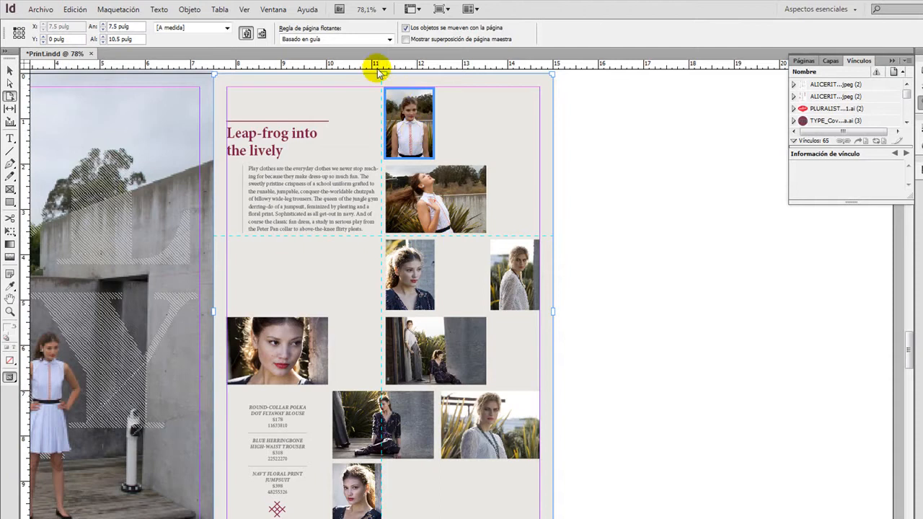
{"action": "mouse_move", "coordinate": [384, 74]}
{"action": "left_mouse_down"}
{"action": "mouse_move", "coordinate": [392, 195]}
{"action": "mouse_move", "coordinate": [382, 237]}
{"action": "mouse_move", "coordinate": [388, 100]}
{"action": "mouse_move", "coordinate": [379, 83]}
{"action": "mouse_move", "coordinate": [371, 86]}
{"action": "mouse_move", "coordinate": [374, 74]}
{"action": "left_mouse_up"}
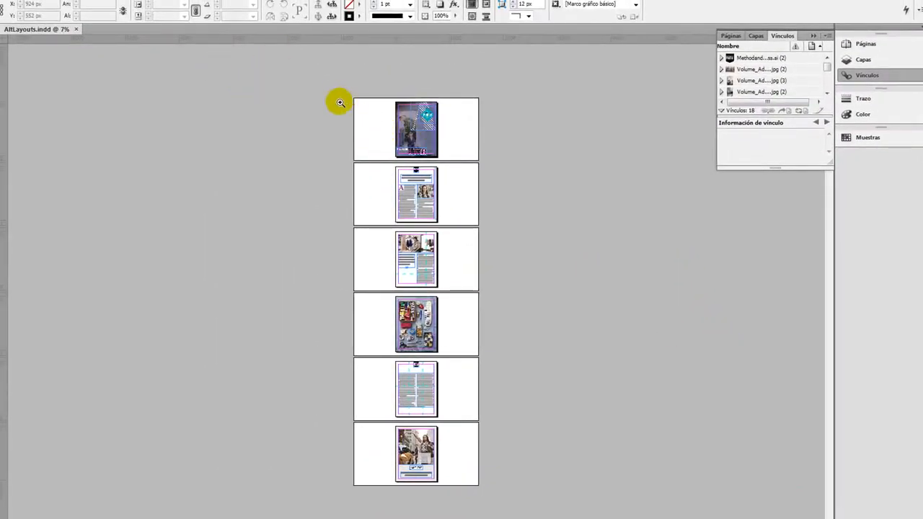
In AltLayouts.indd, create alternate layout "iPad h" from iPad V, iPad landscape 1024 × 768 px, with the Volver a centrar liquid page rule.
{"action": "left_click_drag", "start_coordinate": [334, 93], "coordinate": [549, 502]}
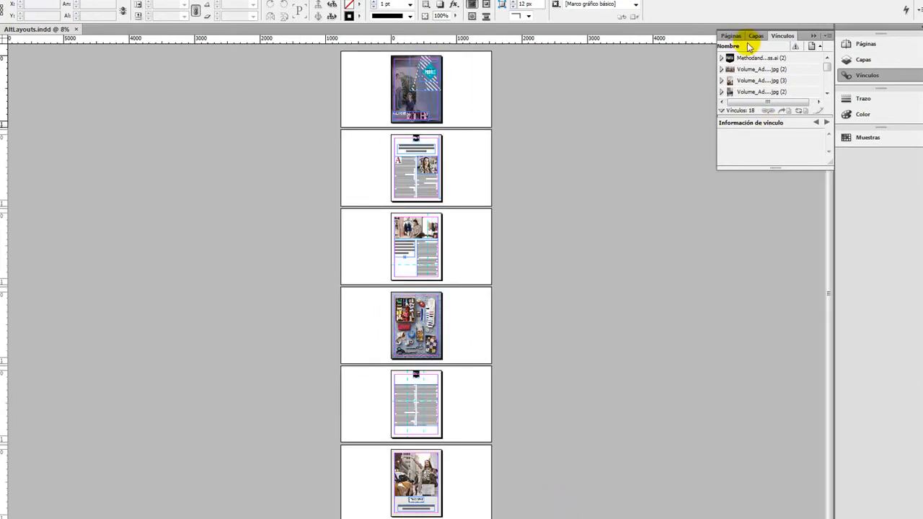
{"action": "left_click", "coordinate": [730, 36]}
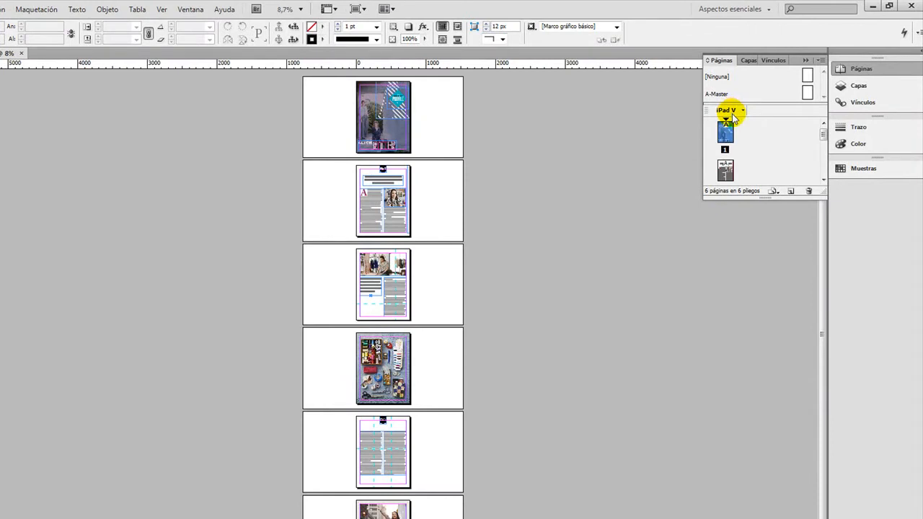
{"action": "left_click", "coordinate": [822, 64]}
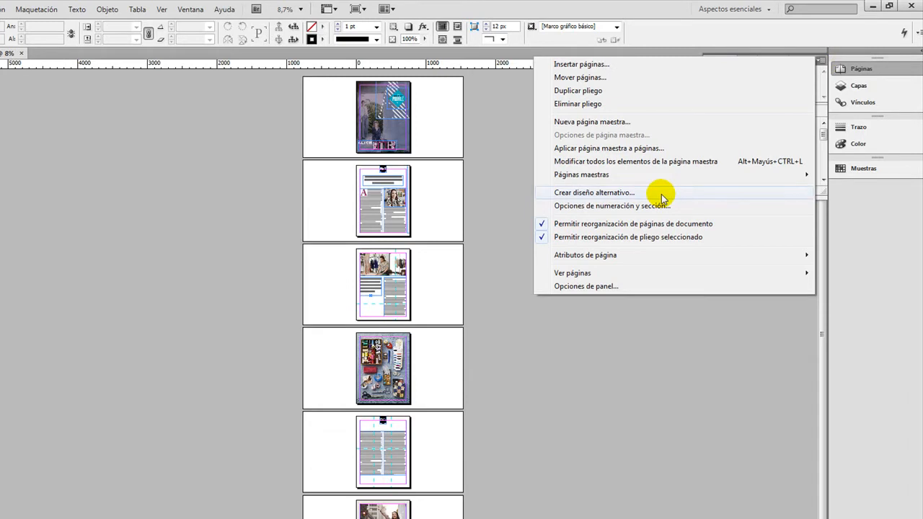
{"action": "left_click", "coordinate": [622, 194]}
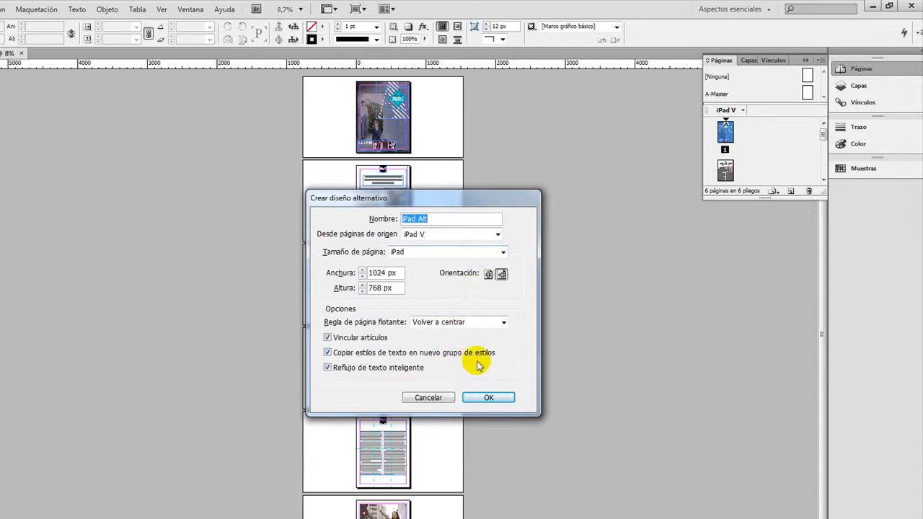
{"action": "left_click", "coordinate": [423, 219]}
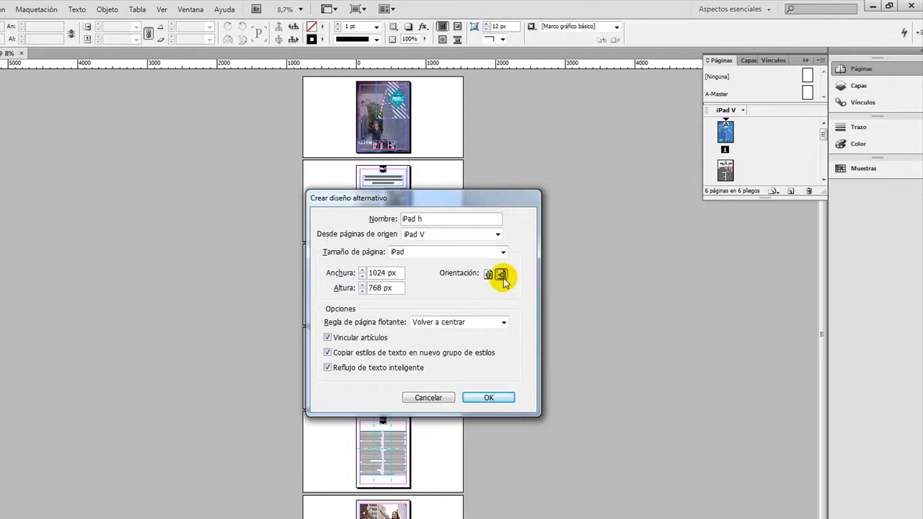
{"action": "left_click", "coordinate": [464, 324]}
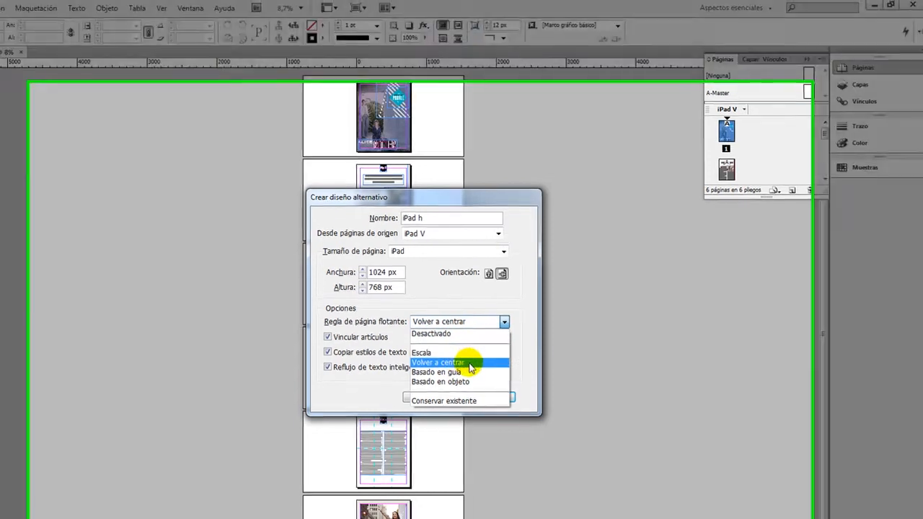
{"action": "left_click", "coordinate": [459, 363]}
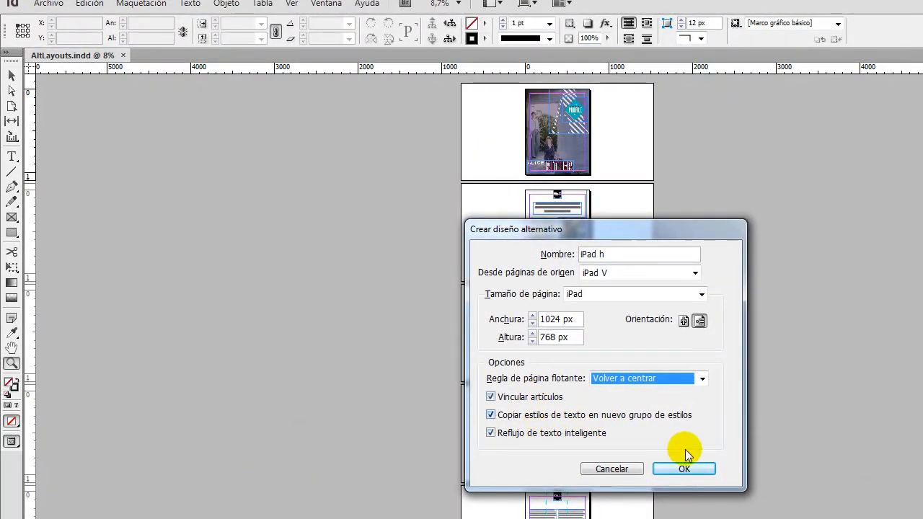
{"action": "left_click", "coordinate": [696, 473]}
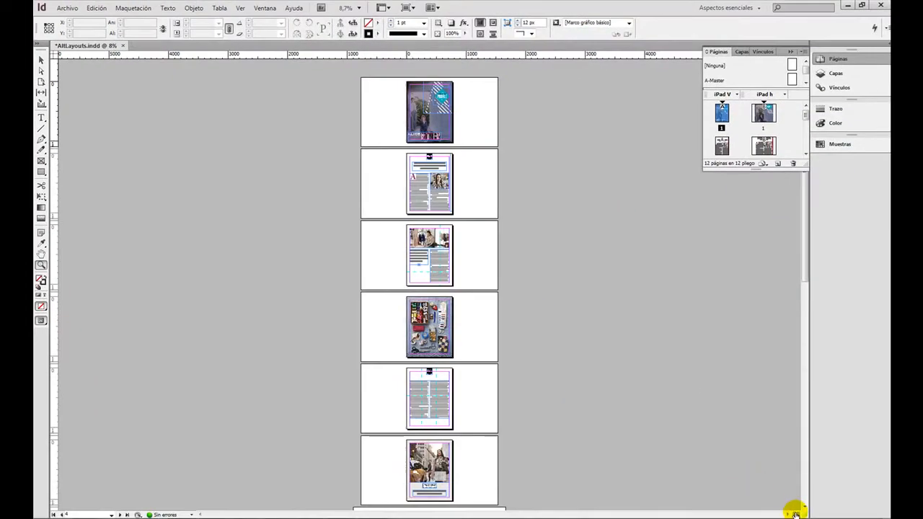
Split the layout window and display the iPad h pages beside the iPad V pages for comparison.
{"action": "left_click", "coordinate": [795, 513]}
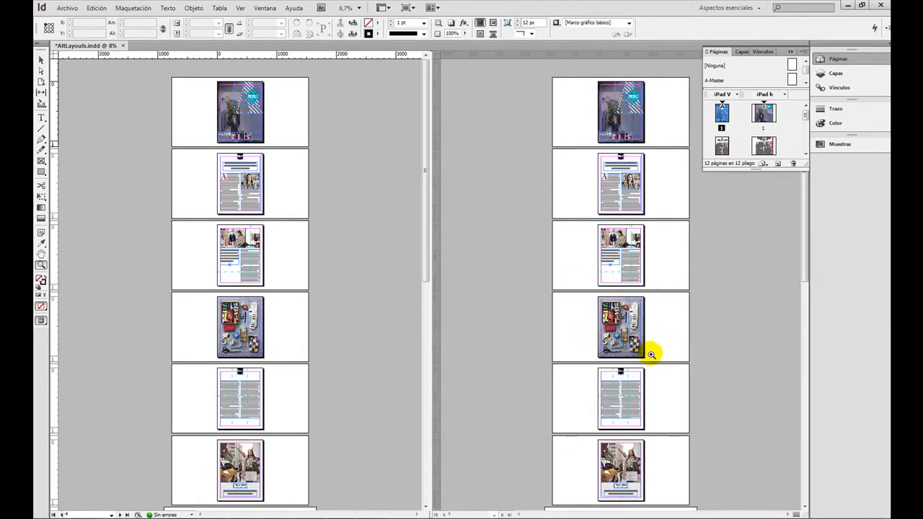
{"action": "scroll", "coordinate": [621, 361], "scroll_direction": "down", "scroll_amount": 4}
{"action": "scroll", "coordinate": [622, 361], "scroll_direction": "up", "scroll_amount": 4}
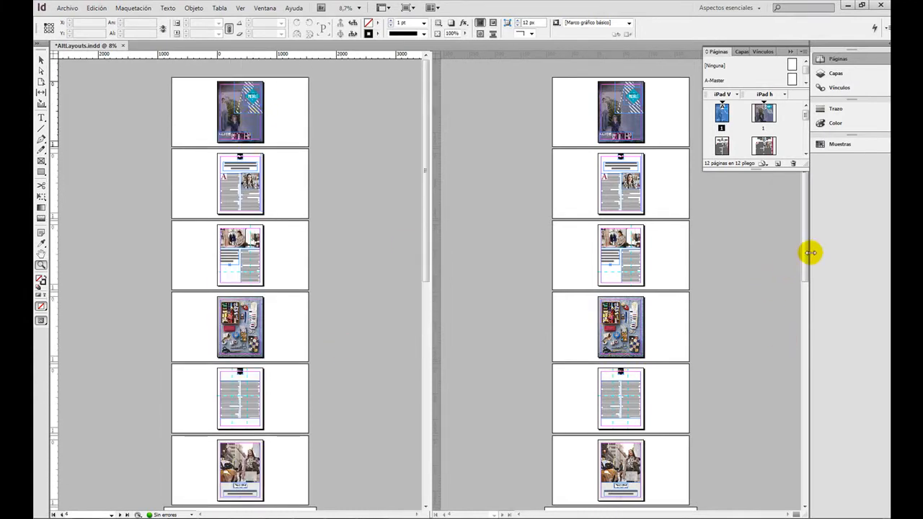
{"action": "left_click_drag", "start_coordinate": [806, 254], "coordinate": [802, 432]}
{"action": "left_click", "coordinate": [539, 191]}
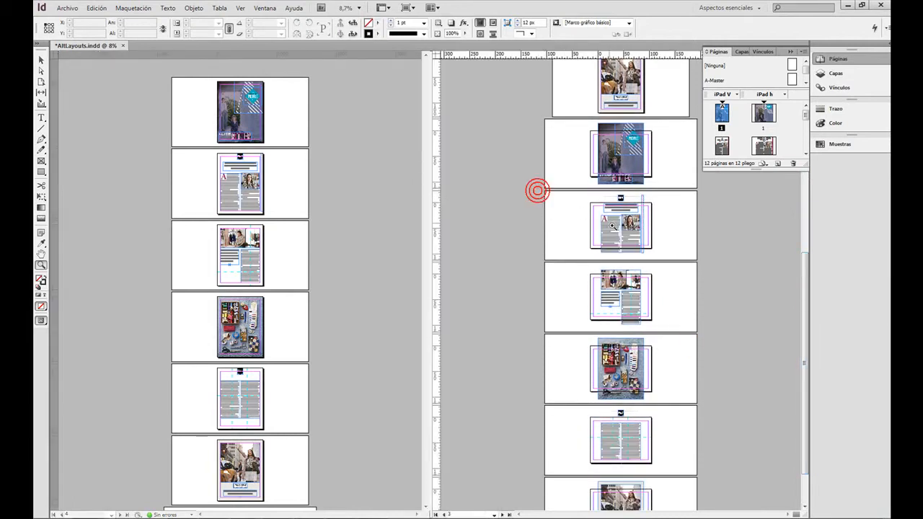
On iPad h page 2, resize the article's text frame to about 788 × 486 px so its text flows in three columns within the page.
{"action": "left_click", "coordinate": [634, 242]}
{"action": "left_click", "coordinate": [634, 280]}
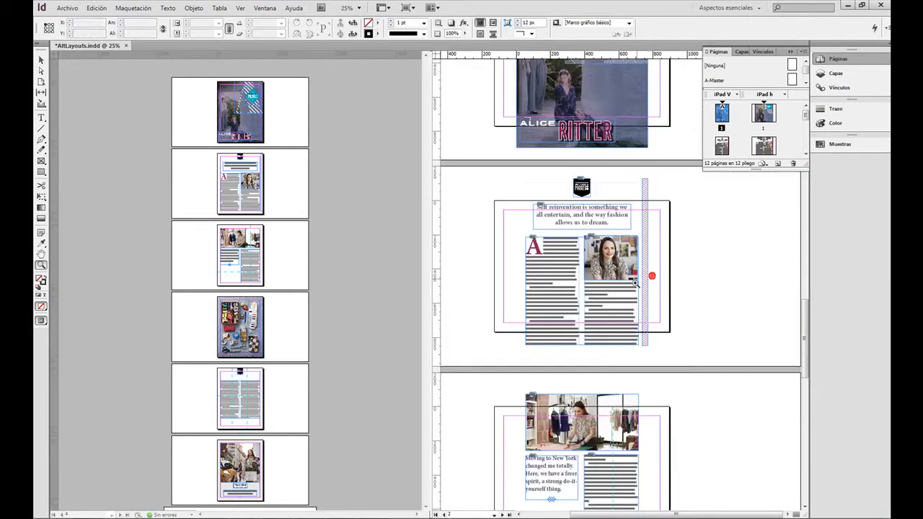
{"action": "left_click", "coordinate": [592, 302]}
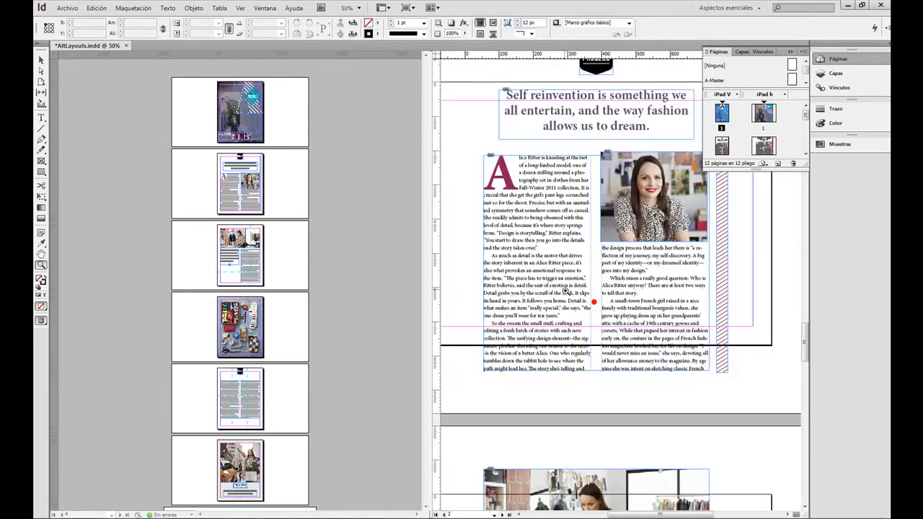
{"action": "left_click", "coordinate": [578, 285], "text": "alt"}
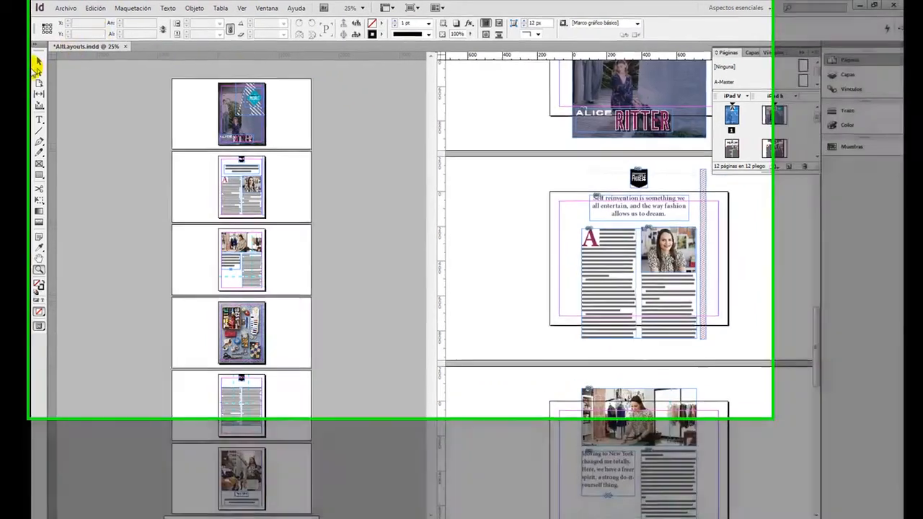
{"action": "left_click", "coordinate": [38, 64]}
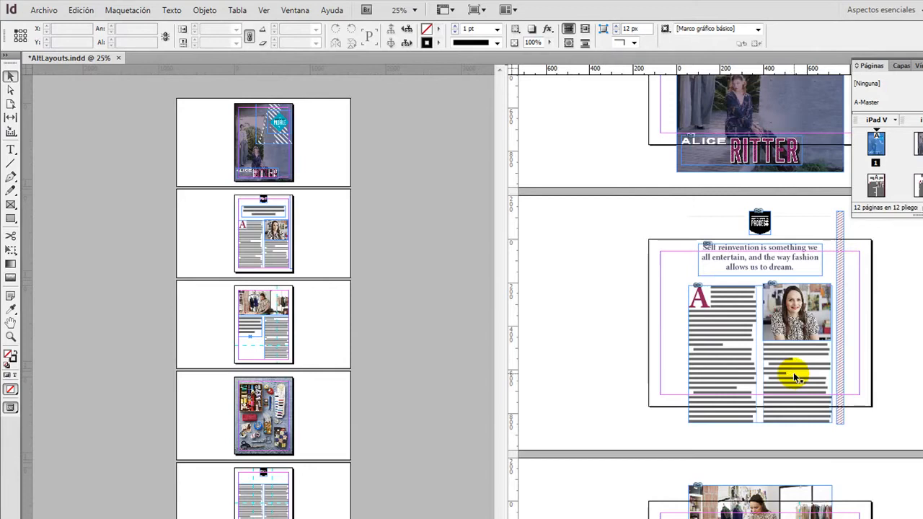
{"action": "left_click", "coordinate": [794, 378]}
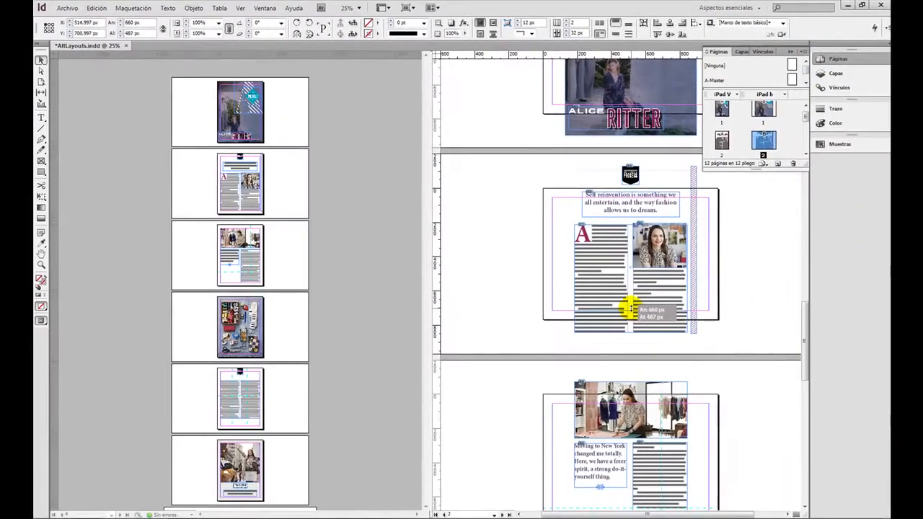
{"action": "left_click_drag", "start_coordinate": [630, 309], "coordinate": [630, 308]}
{"action": "left_click_drag", "start_coordinate": [575, 266], "coordinate": [552, 266]}
{"action": "double_click", "coordinate": [636, 242]}
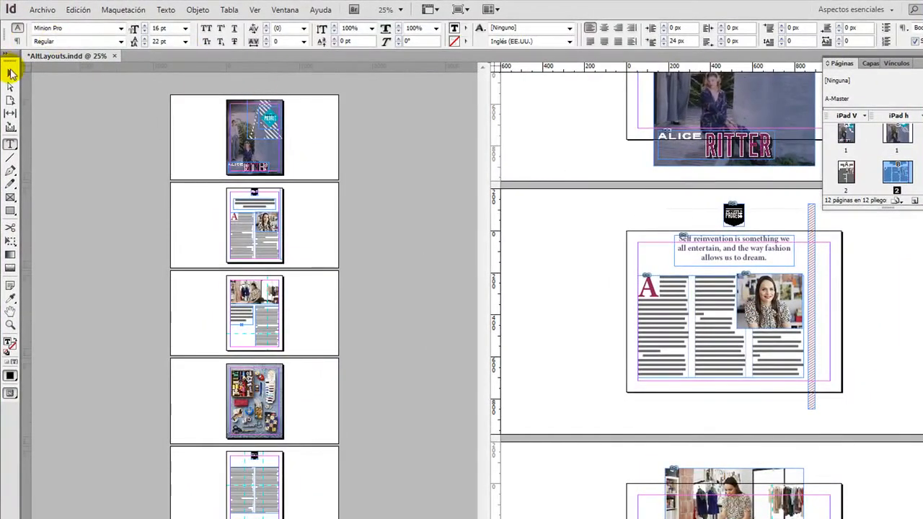
On iPad h page 2, lower the top edge of the article's text frame and shrink the portrait photo to fit the third column.
{"action": "left_click", "coordinate": [11, 72]}
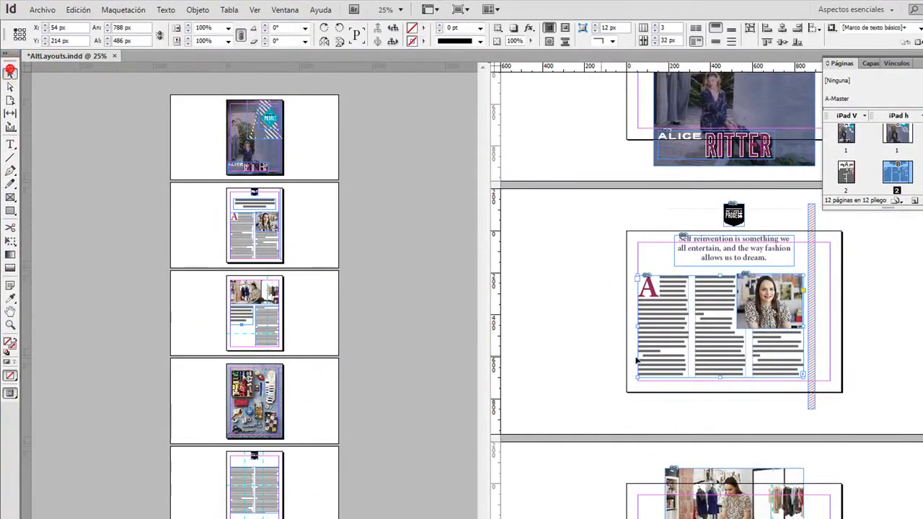
{"action": "left_click", "coordinate": [747, 332]}
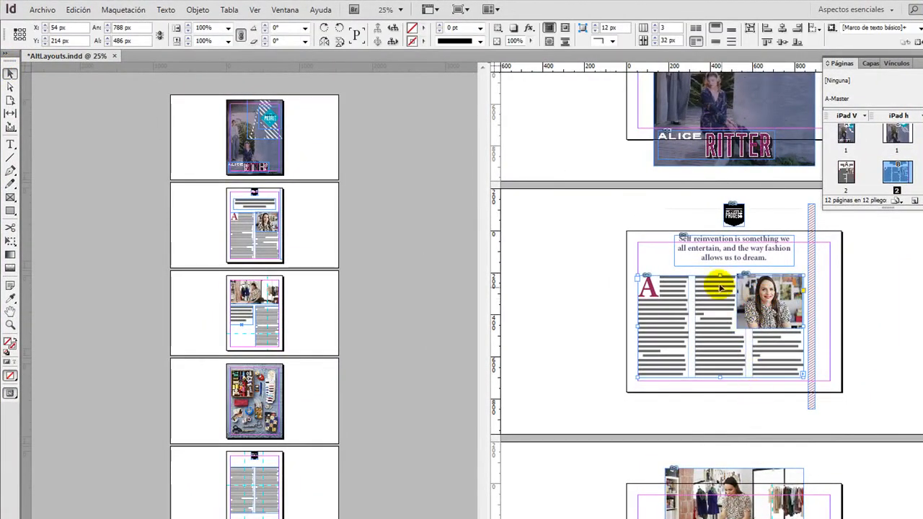
{"action": "left_click_drag", "start_coordinate": [720, 275], "coordinate": [750, 307]}
{"action": "left_click", "coordinate": [766, 285]}
{"action": "left_click_drag", "start_coordinate": [777, 273], "coordinate": [750, 298]}
{"action": "left_click", "coordinate": [882, 381]}
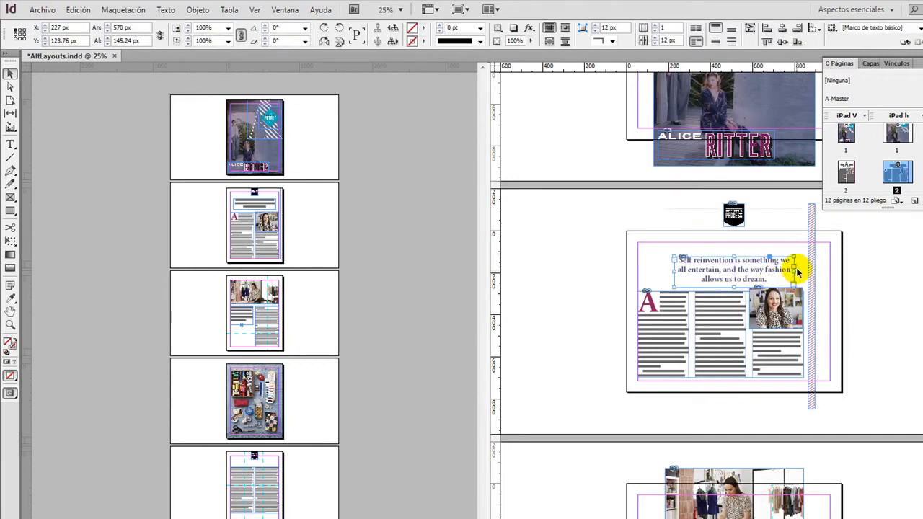
Position the pull quote directly above the article and resize its frame to about 783 × 106 px, spanning the three columns.
{"action": "left_click_drag", "start_coordinate": [795, 272], "coordinate": [804, 272]}
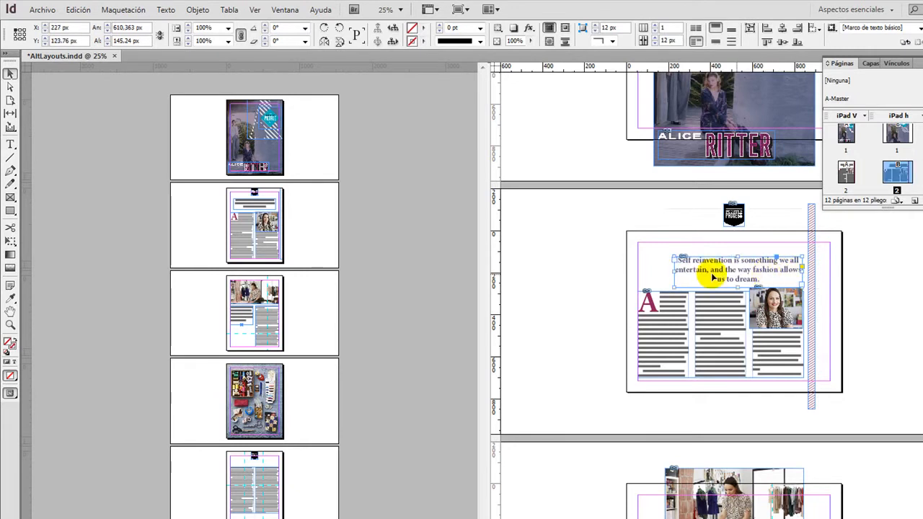
{"action": "left_click_drag", "start_coordinate": [674, 270], "coordinate": [639, 270]}
{"action": "left_click_drag", "start_coordinate": [724, 255], "coordinate": [724, 269]}
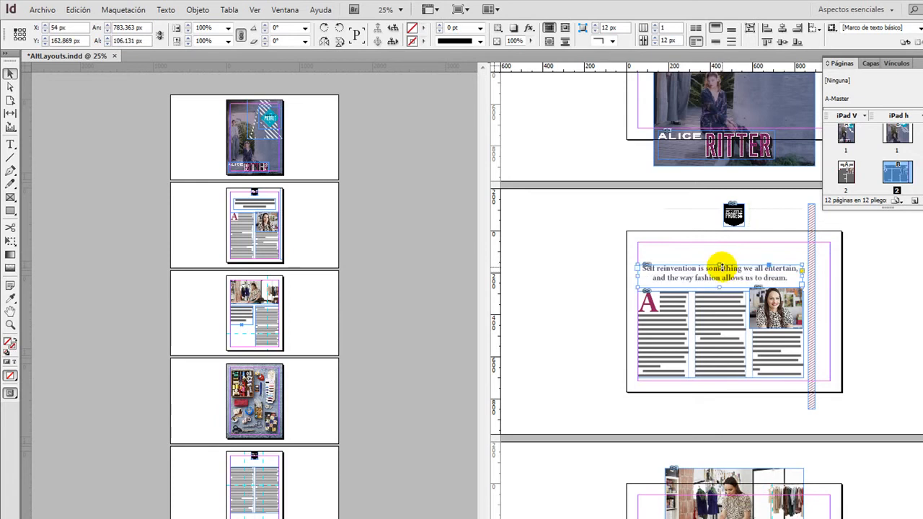
On iPad V page 2, replace the pull quote's text with "Conectatutoriales ejemplo....".
{"action": "left_click", "coordinate": [10, 325]}
{"action": "left_click", "coordinate": [203, 202]}
{"action": "left_click", "coordinate": [251, 208]}
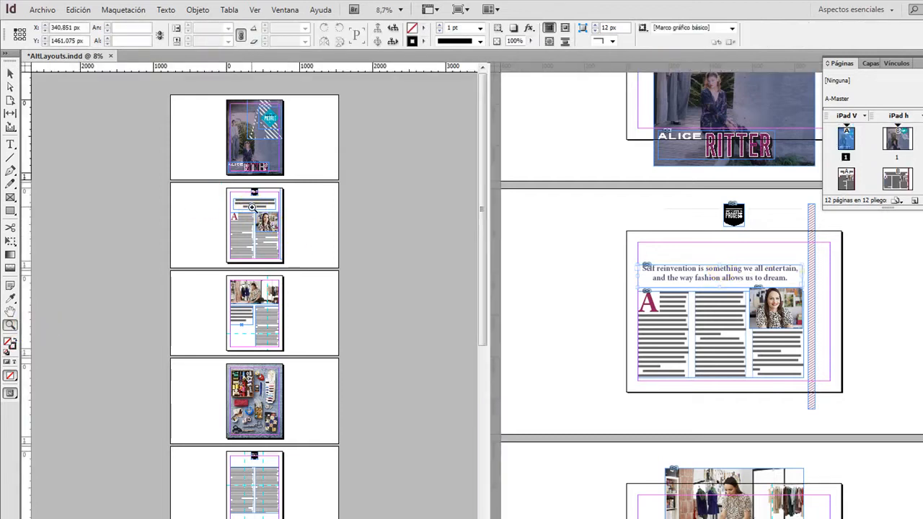
{"action": "left_click", "coordinate": [266, 419]}
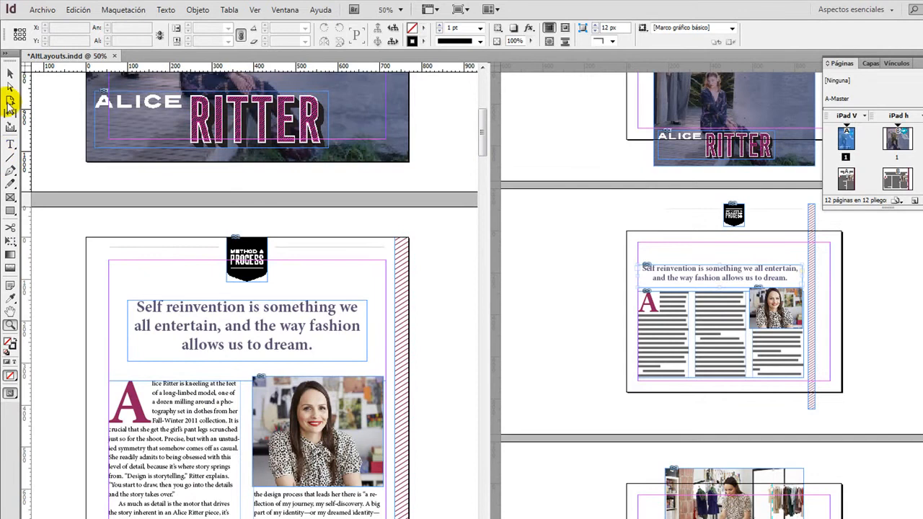
{"action": "left_click", "coordinate": [11, 144]}
{"action": "left_click_drag", "start_coordinate": [315, 351], "coordinate": [132, 282]}
{"action": "type", "text": "Conectatutoriales eje"}
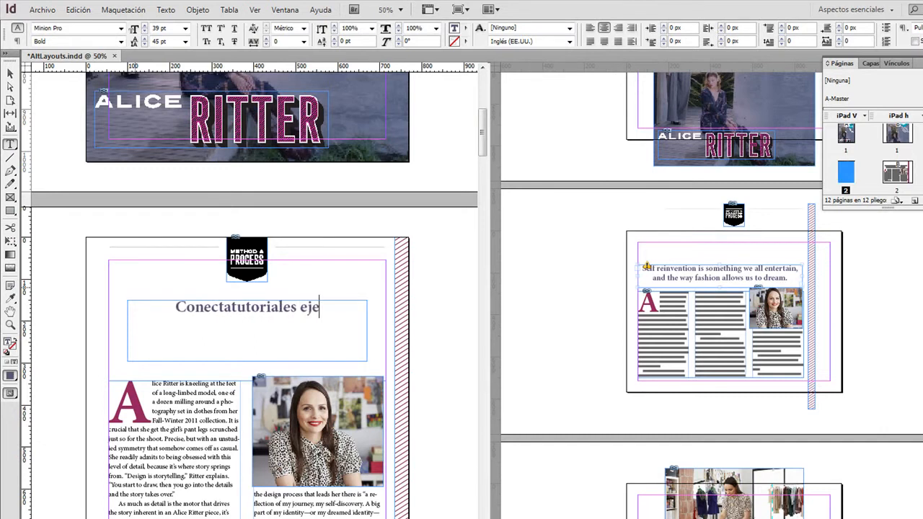
{"action": "type", "text": "mplo...."}
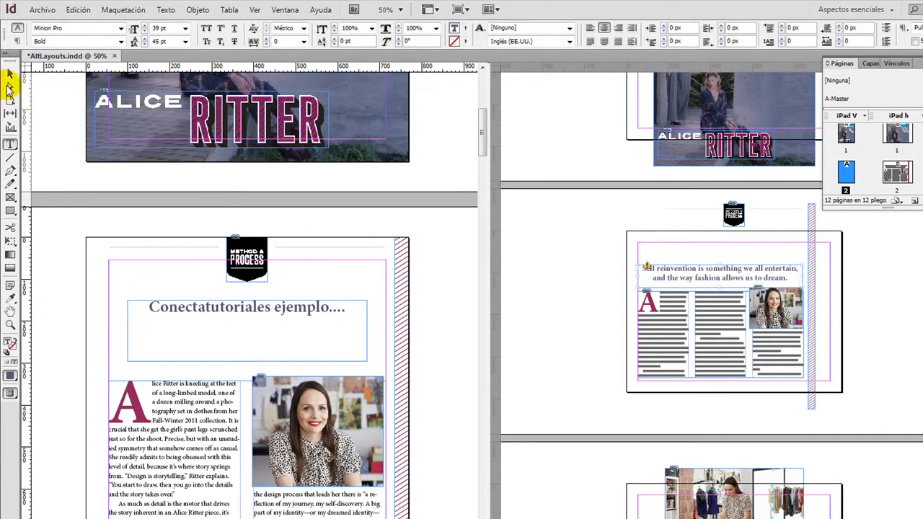
{"action": "left_click", "coordinate": [9, 77]}
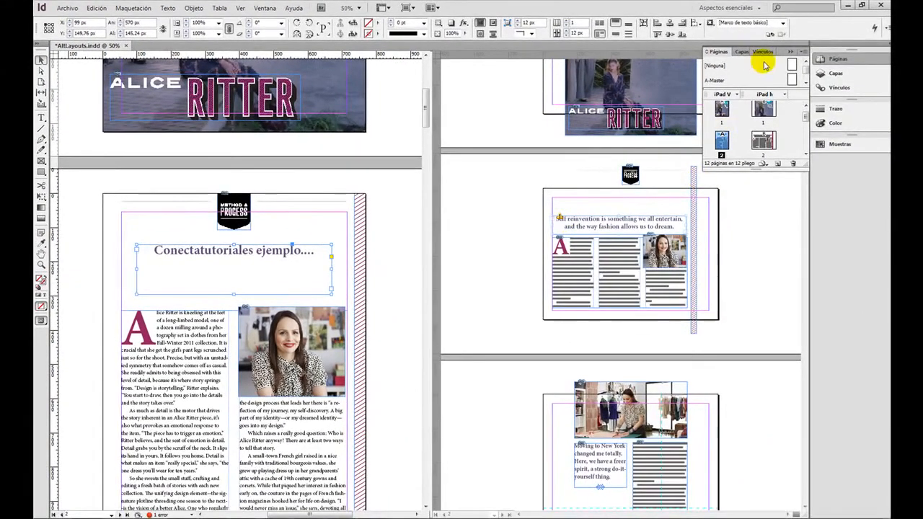
Update the modified story link of the iPad h page 2 pull quote from its edited iPad V source.
{"action": "left_click", "coordinate": [763, 53]}
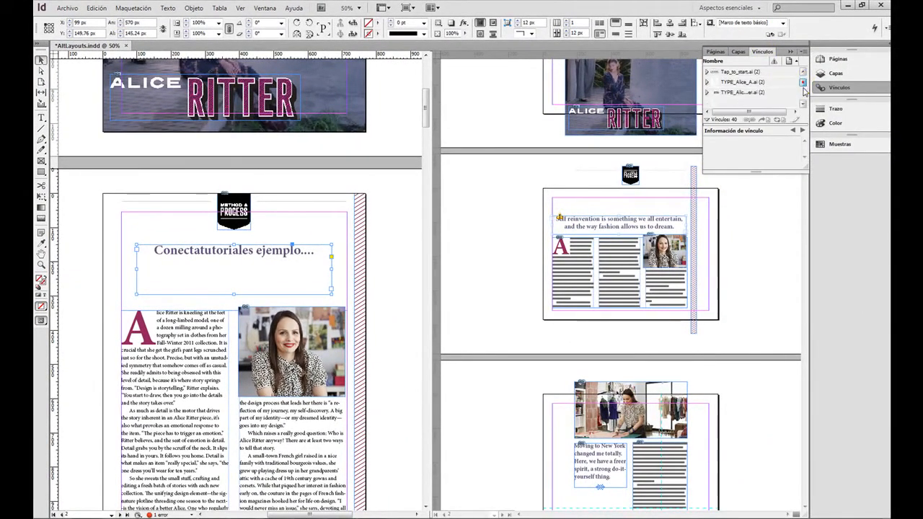
{"action": "scroll", "coordinate": [803, 97], "scroll_direction": "down", "scroll_amount": 1}
{"action": "left_click", "coordinate": [746, 82]}
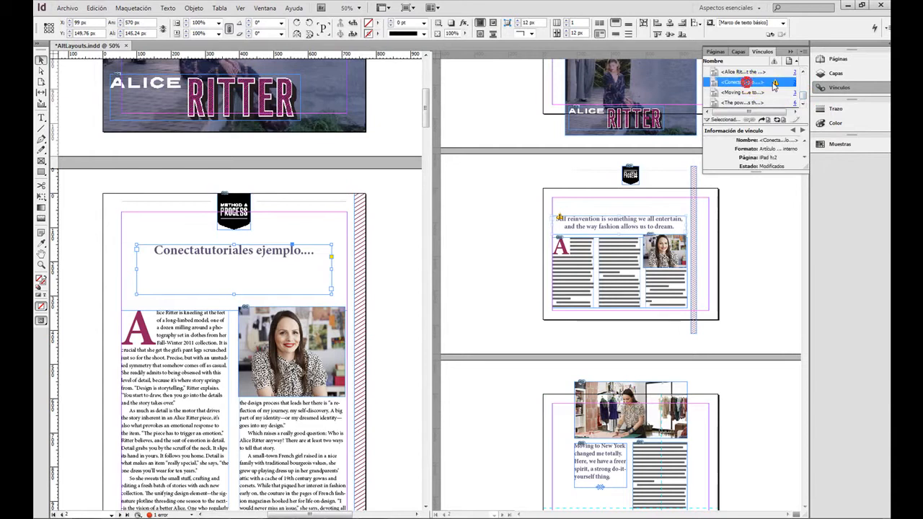
{"action": "left_click", "coordinate": [780, 120]}
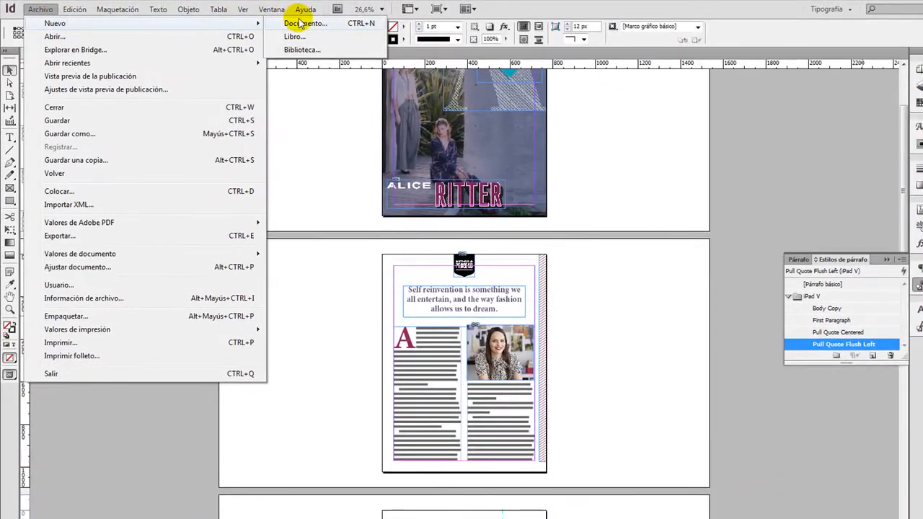
Start a new document for Publicación digital with 6 pages and no primary text frame.
{"action": "left_click", "coordinate": [301, 20]}
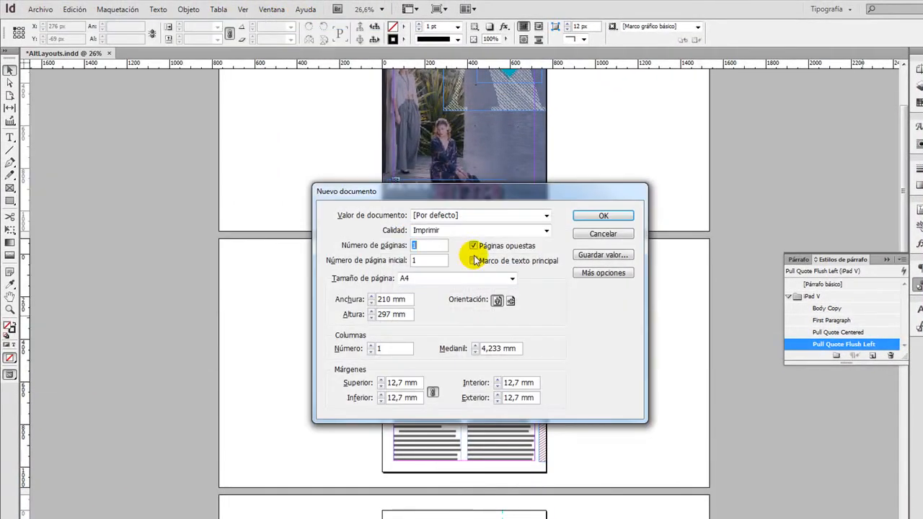
{"action": "left_click", "coordinate": [422, 245]}
{"action": "left_click", "coordinate": [433, 230]}
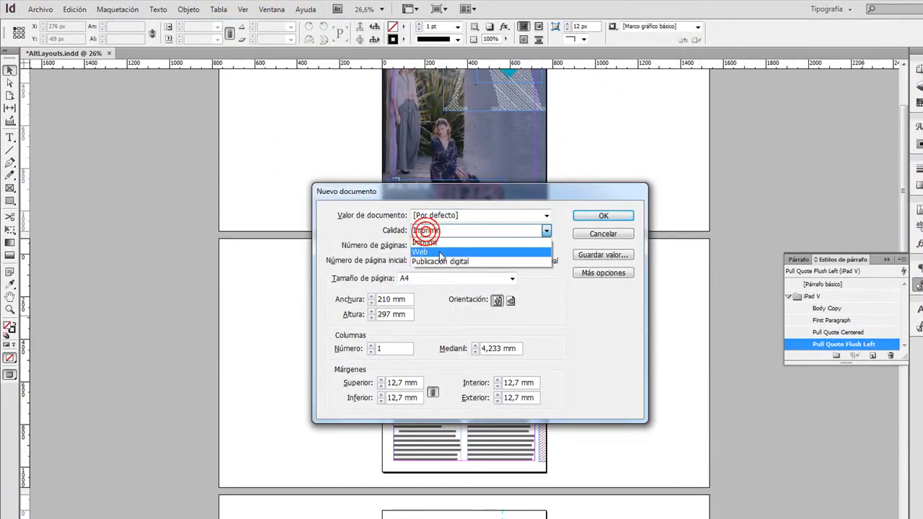
{"action": "left_click", "coordinate": [440, 261]}
{"action": "double_click", "coordinate": [416, 245]}
{"action": "type", "text": "6"}
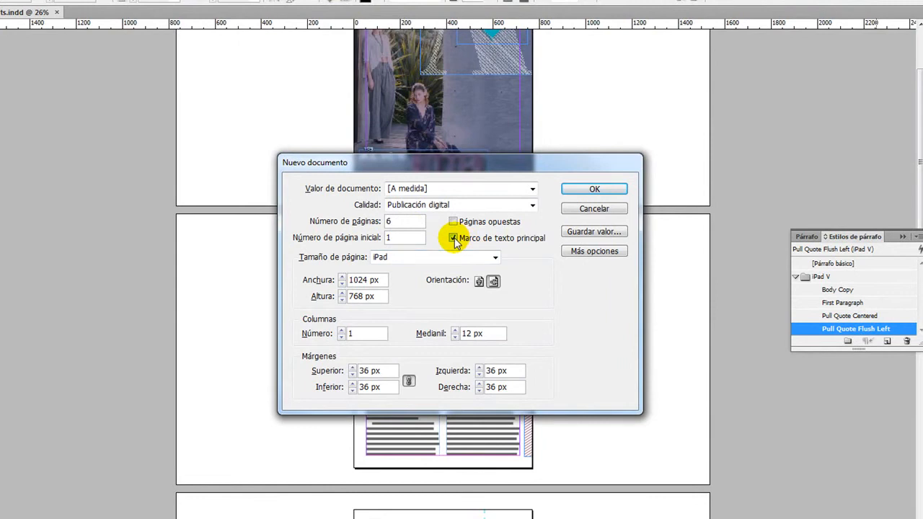
{"action": "left_click", "coordinate": [453, 239]}
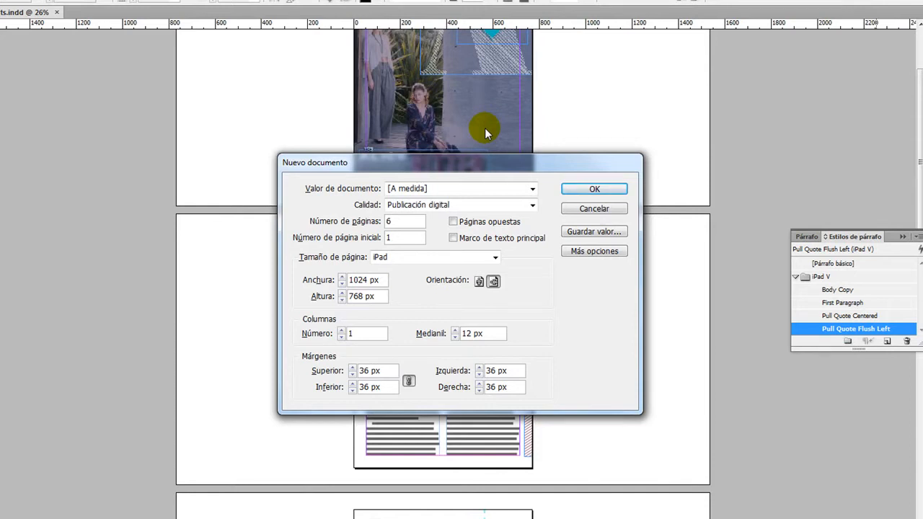
Set the page size to Kindle Fire/Nook in vertical orientation, 600 × 1024 px, and create the document.
{"action": "left_click", "coordinate": [430, 257]}
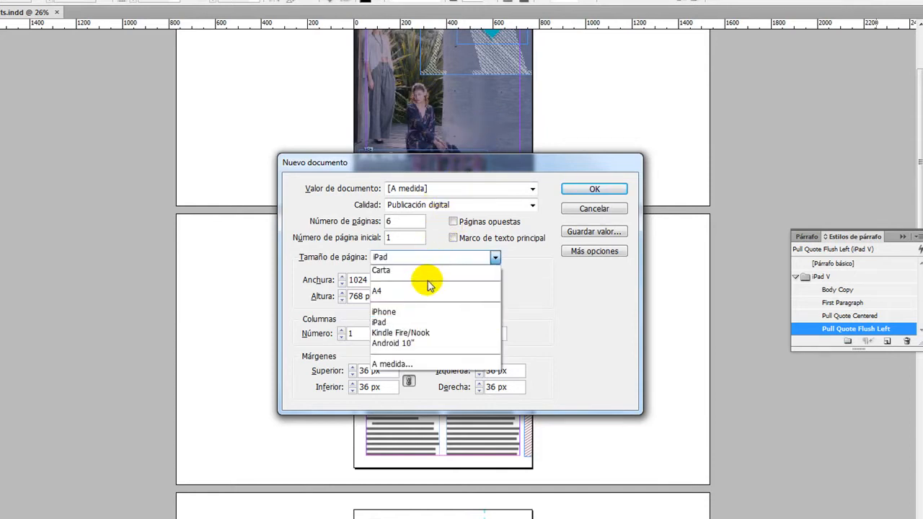
{"action": "left_click", "coordinate": [415, 330]}
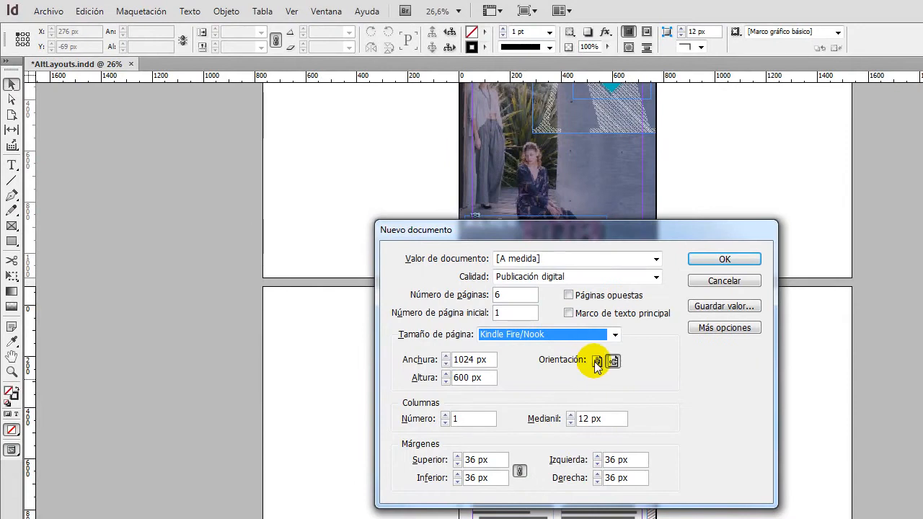
{"action": "left_click", "coordinate": [597, 362]}
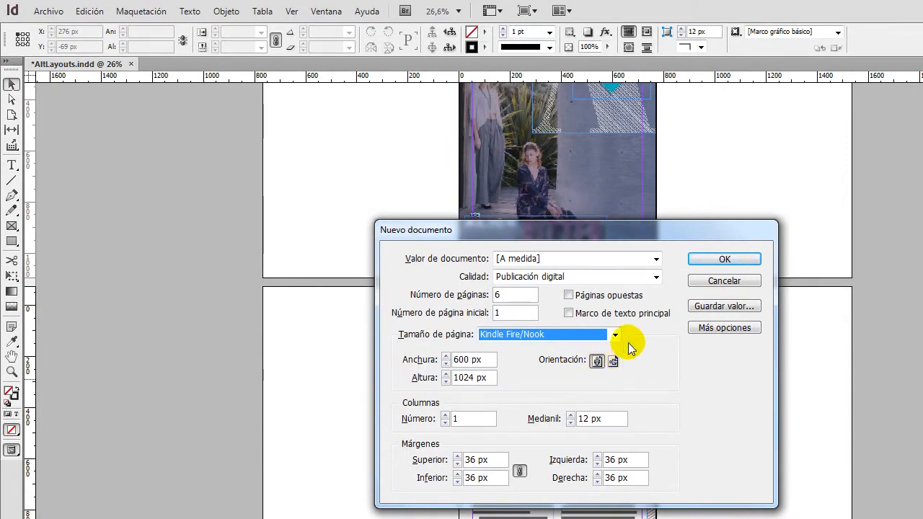
{"action": "left_click", "coordinate": [719, 260]}
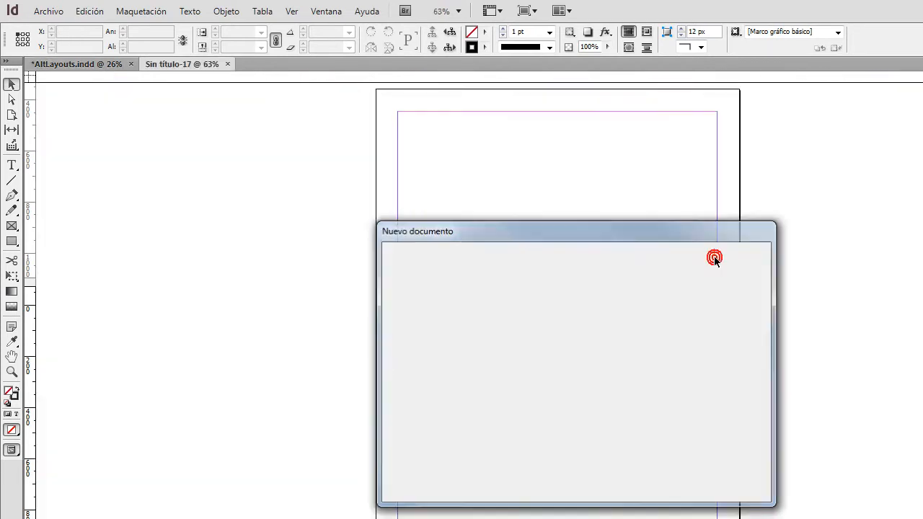
In AltLayouts.indd page 2, use the Content Collector to gather the Method & Process logo, article text frame and portrait photo.
{"action": "left_click", "coordinate": [96, 47]}
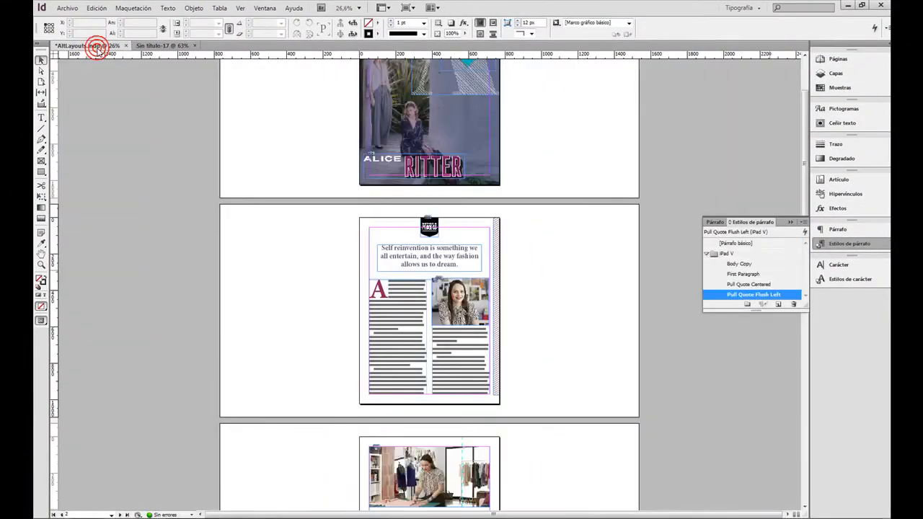
{"action": "left_click", "coordinate": [41, 265]}
{"action": "left_click_drag", "start_coordinate": [336, 207], "coordinate": [536, 410]}
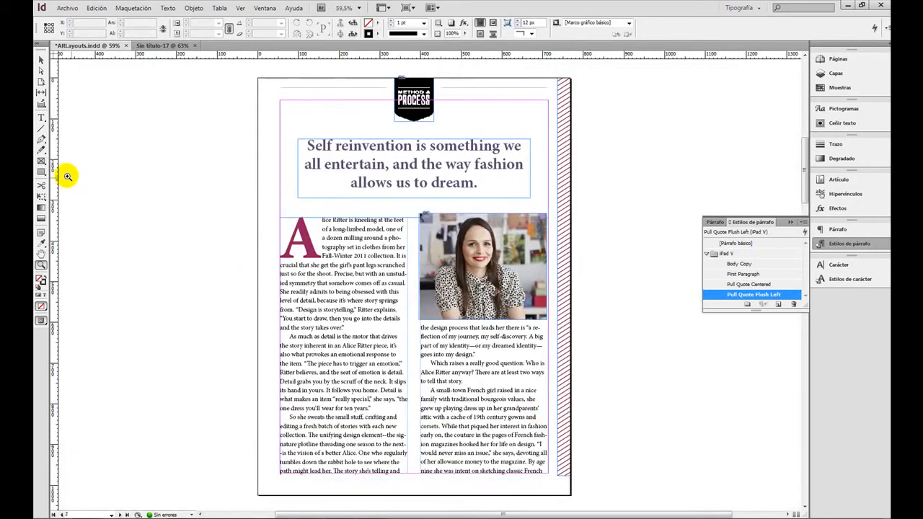
{"action": "left_click", "coordinate": [41, 105]}
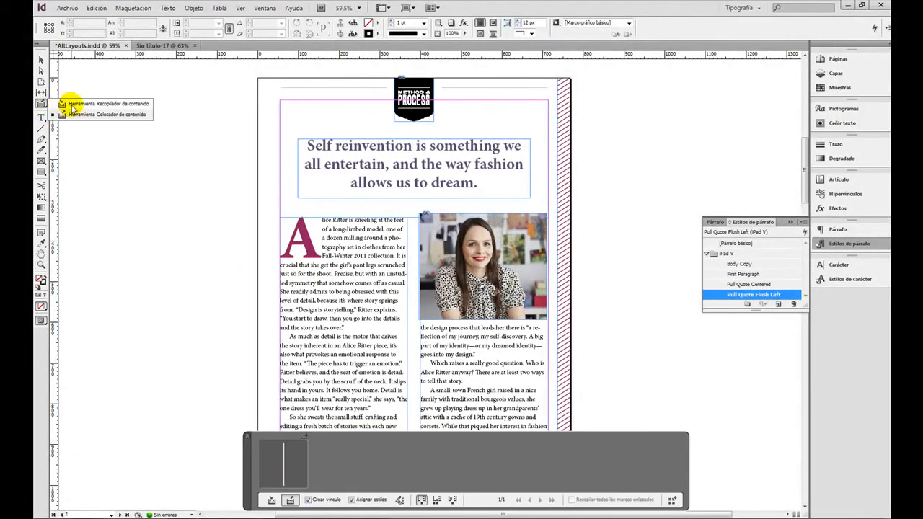
{"action": "left_click", "coordinate": [77, 105]}
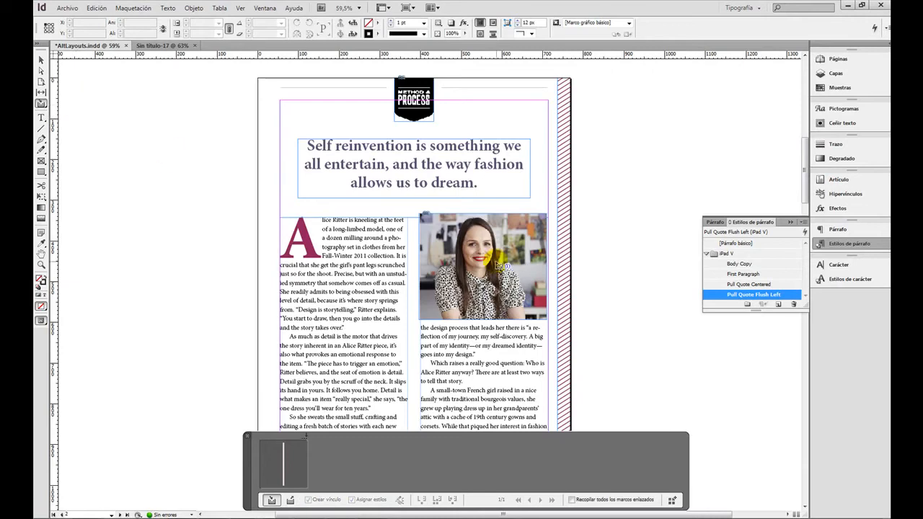
{"action": "left_click", "coordinate": [428, 111]}
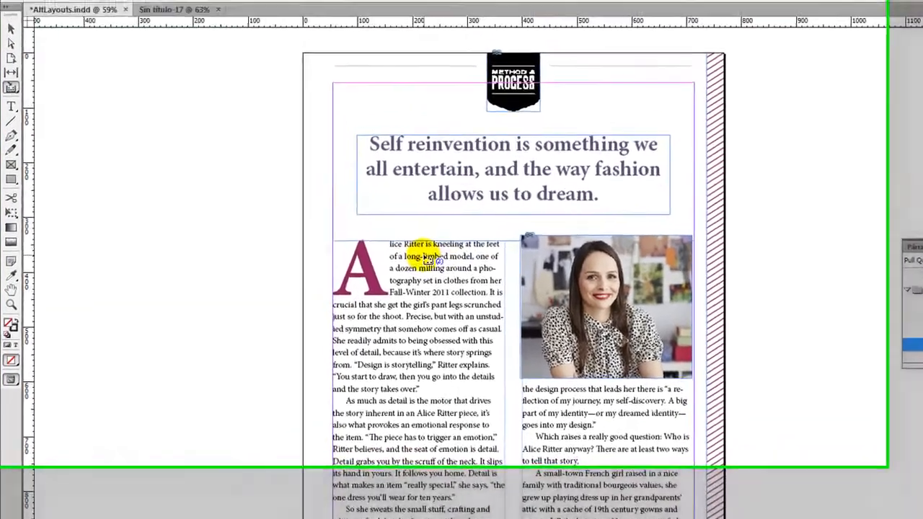
{"action": "left_click", "coordinate": [400, 195]}
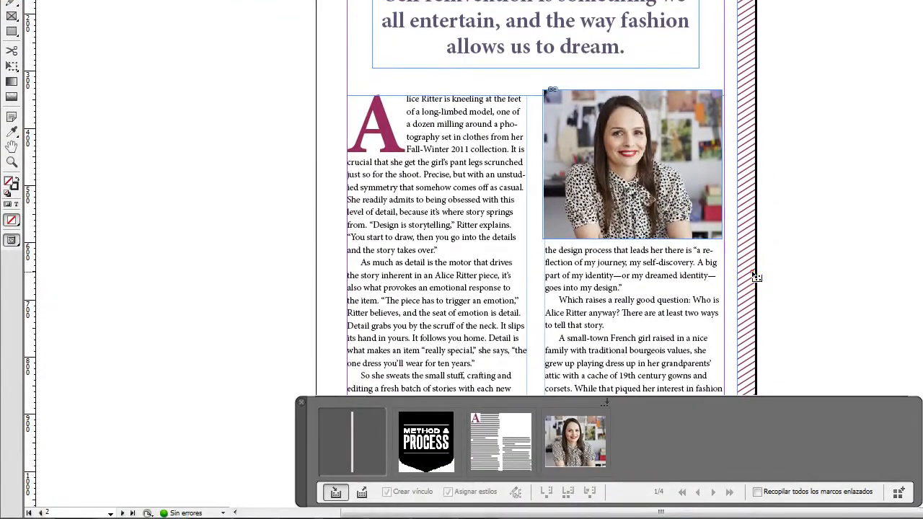
{"action": "left_click", "coordinate": [752, 463]}
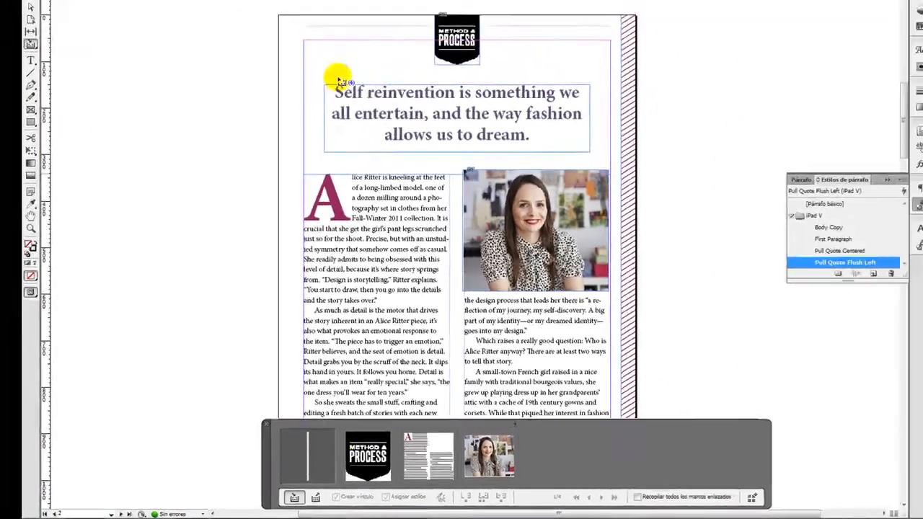
Switch to the new Kindle document, activate the Content Placer and cycle the collected items until the logo is loaded.
{"action": "left_click", "coordinate": [161, 49]}
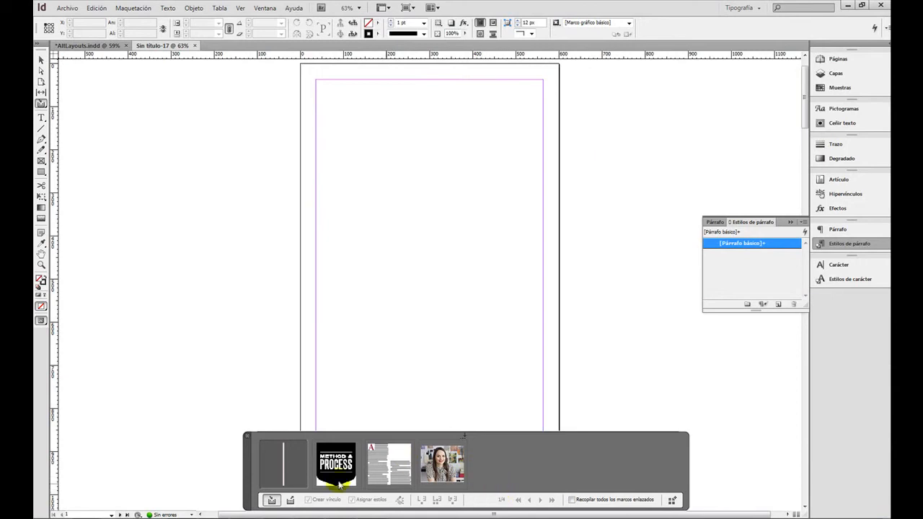
{"action": "left_click", "coordinate": [291, 503]}
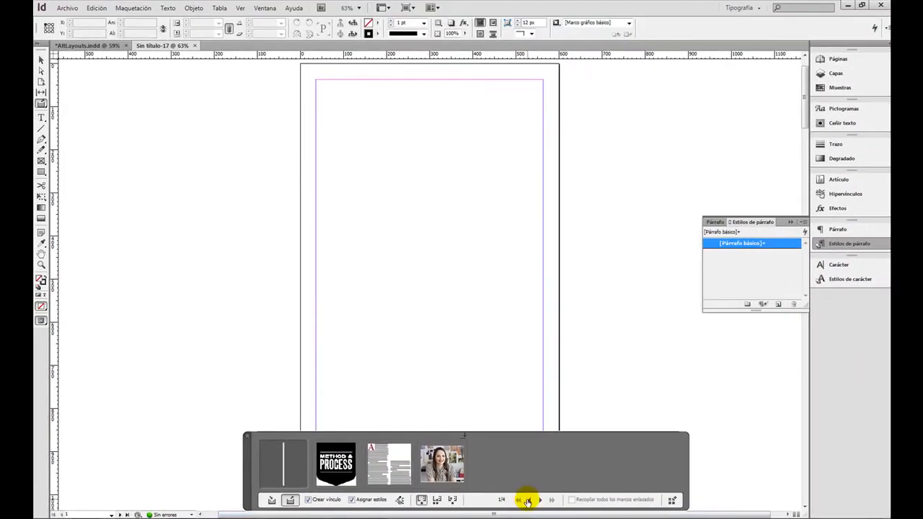
{"action": "left_click", "coordinate": [527, 500]}
{"action": "left_click", "coordinate": [527, 500]}
{"action": "left_click", "coordinate": [527, 501]}
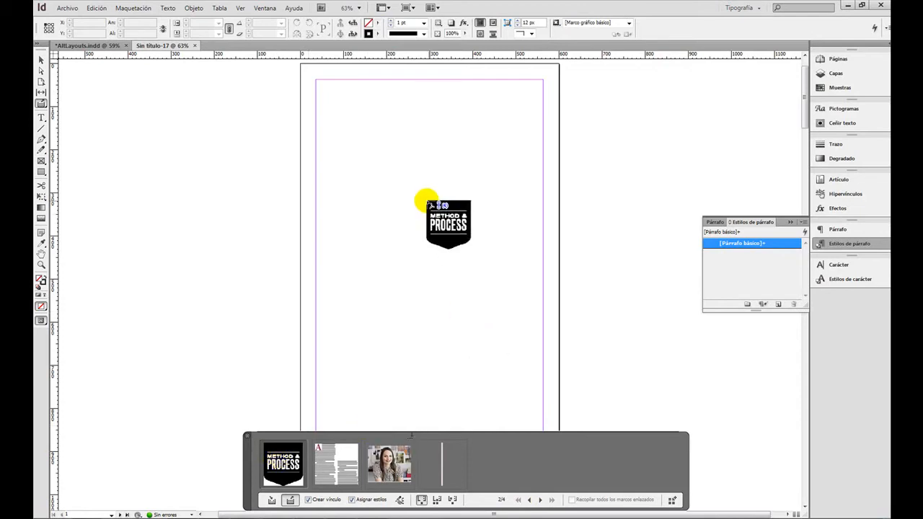
Place the logo at the page top, the article below it, the photo over its second column and the hatched bar at X 428, Y 190 px.
{"action": "left_click", "coordinate": [397, 69]}
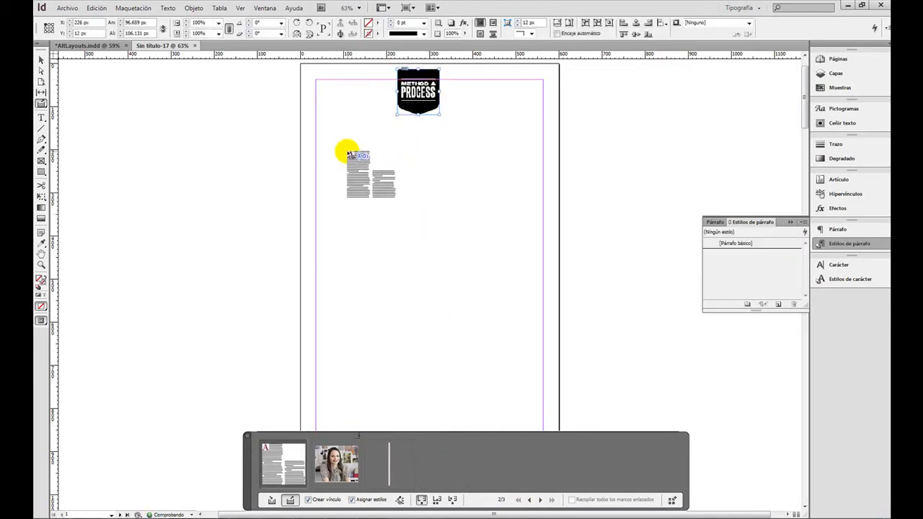
{"action": "left_click", "coordinate": [319, 201]}
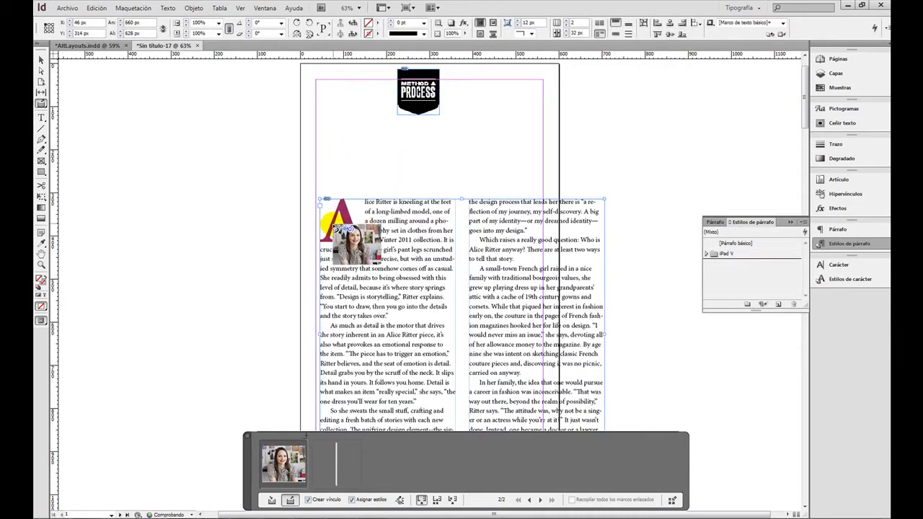
{"action": "left_click", "coordinate": [470, 204]}
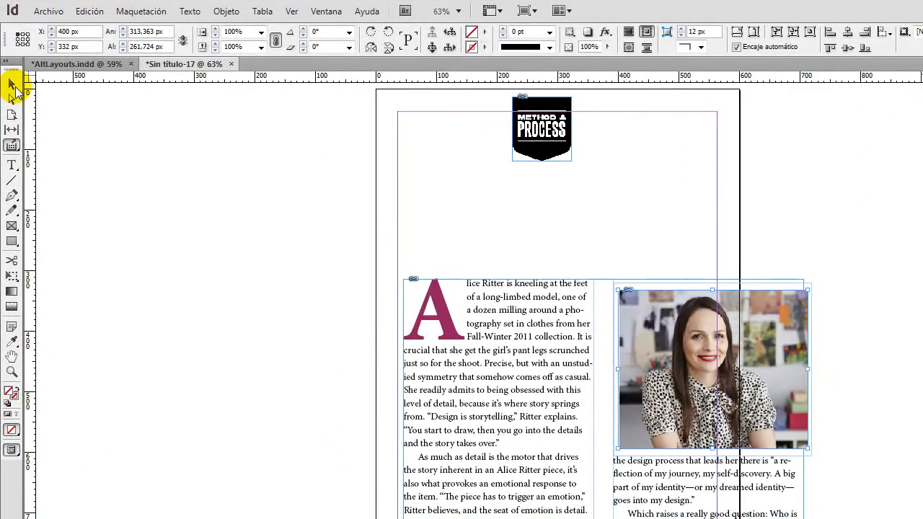
{"action": "left_click", "coordinate": [635, 204]}
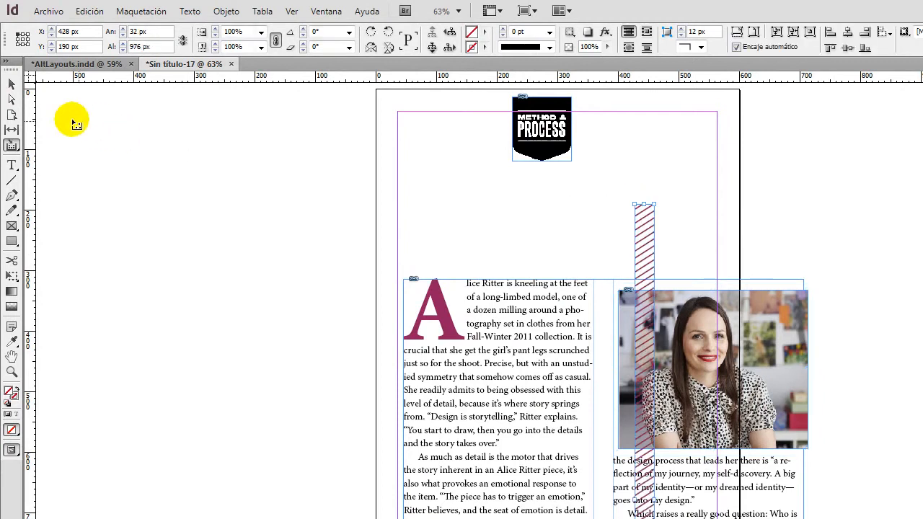
Move the hatched bar off the page onto the pasteboard, at X 732 px and Y 108 px.
{"action": "left_click", "coordinate": [11, 85]}
{"action": "left_click_drag", "start_coordinate": [655, 259], "coordinate": [838, 208]}
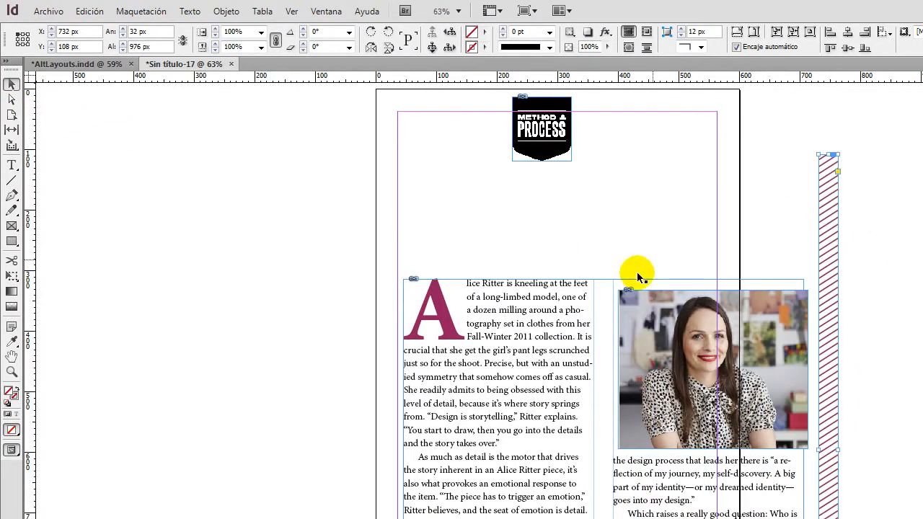
Resize the article frame to 518 × 688 px with its top at Y 254 px, and fit the photo over its second column at 243 × 240 px.
{"action": "left_click", "coordinate": [531, 339]}
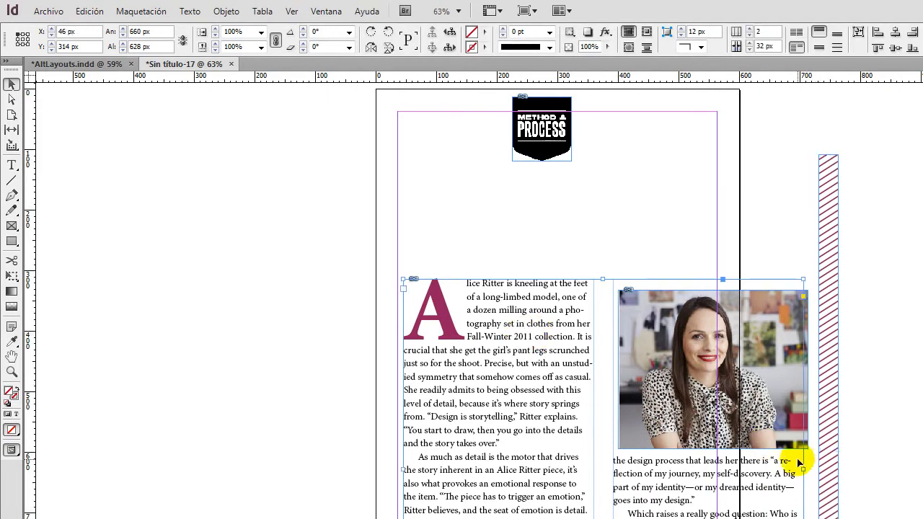
{"action": "left_click_drag", "start_coordinate": [804, 470], "coordinate": [718, 462]}
{"action": "left_click_drag", "start_coordinate": [559, 280], "coordinate": [560, 243]}
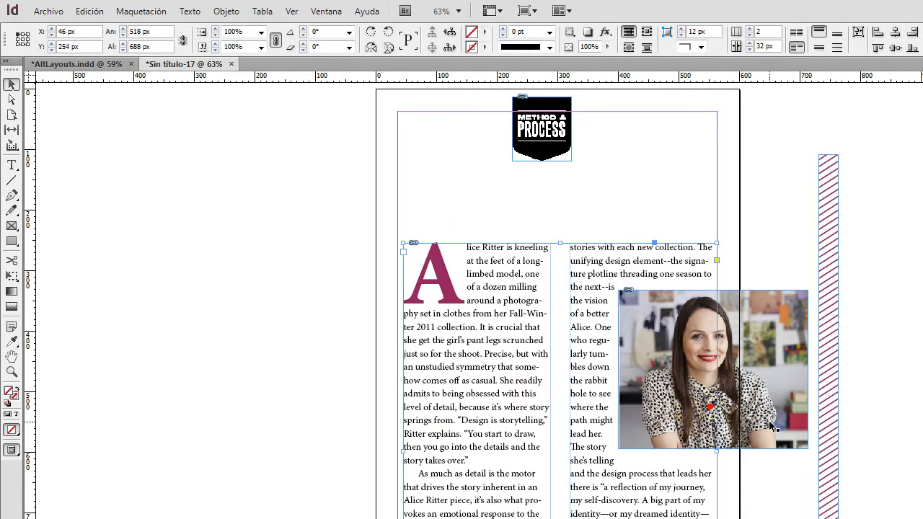
{"action": "left_click", "coordinate": [735, 393]}
{"action": "left_click_drag", "start_coordinate": [736, 393], "coordinate": [716, 395]}
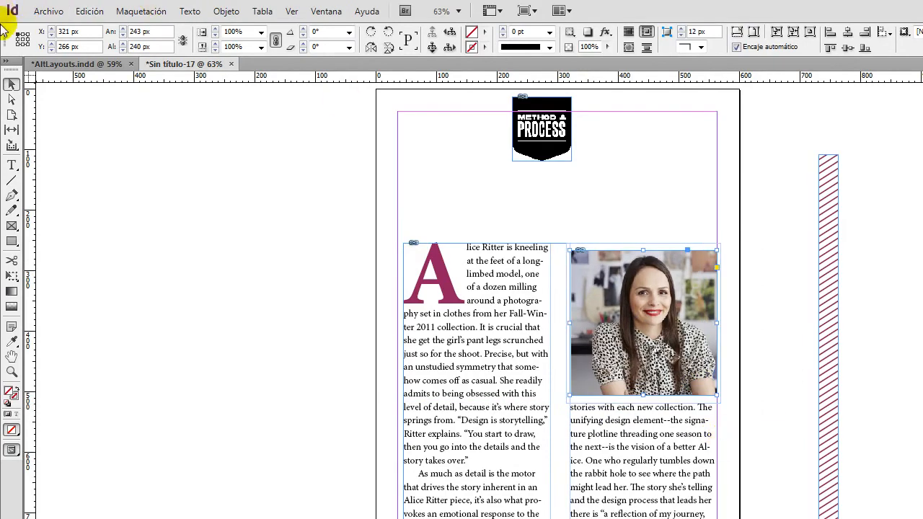
In AltLayouts.indd, replace the article's drop cap A with C.
{"action": "left_click", "coordinate": [43, 63]}
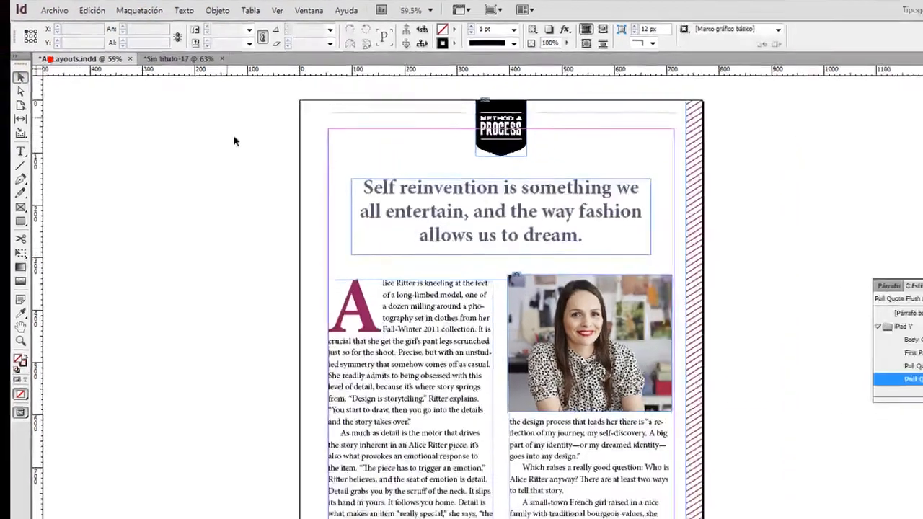
{"action": "double_click", "coordinate": [377, 318]}
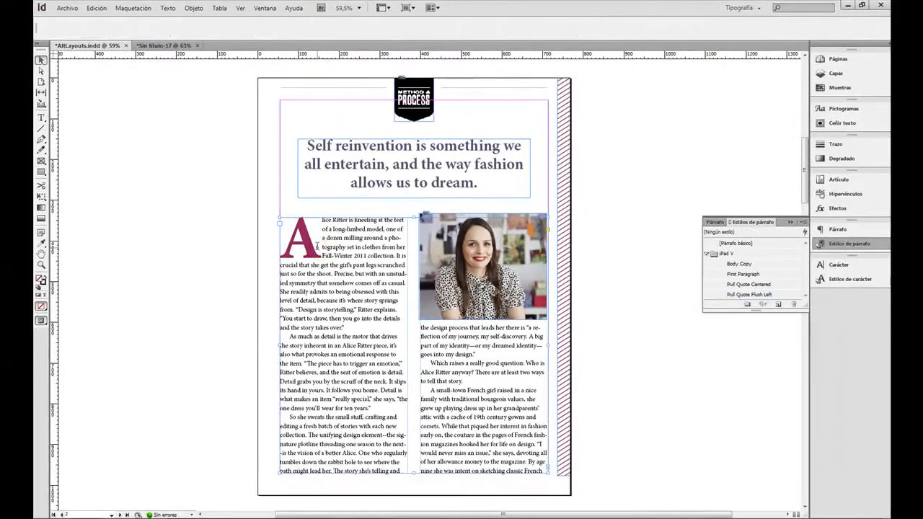
{"action": "left_click_drag", "start_coordinate": [320, 247], "coordinate": [295, 247]}
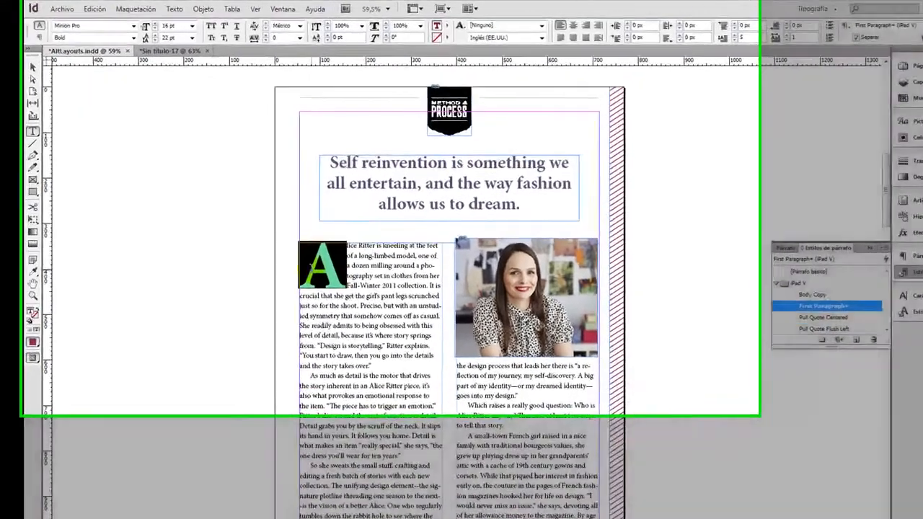
{"action": "type", "text": "C"}
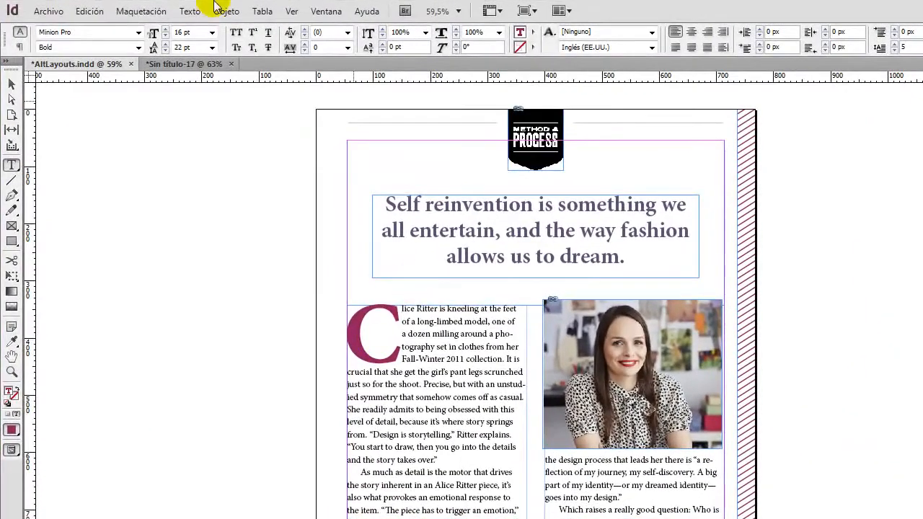
{"action": "left_click", "coordinate": [11, 84]}
In the Kindle document, update the article frame's modified link to its source and move the link list off the page.
{"action": "left_click", "coordinate": [155, 63]}
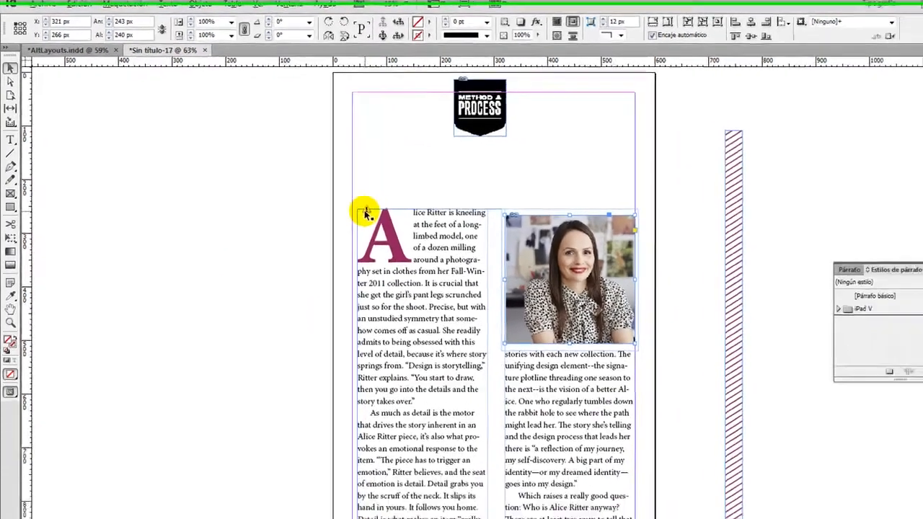
{"action": "left_click", "coordinate": [413, 248]}
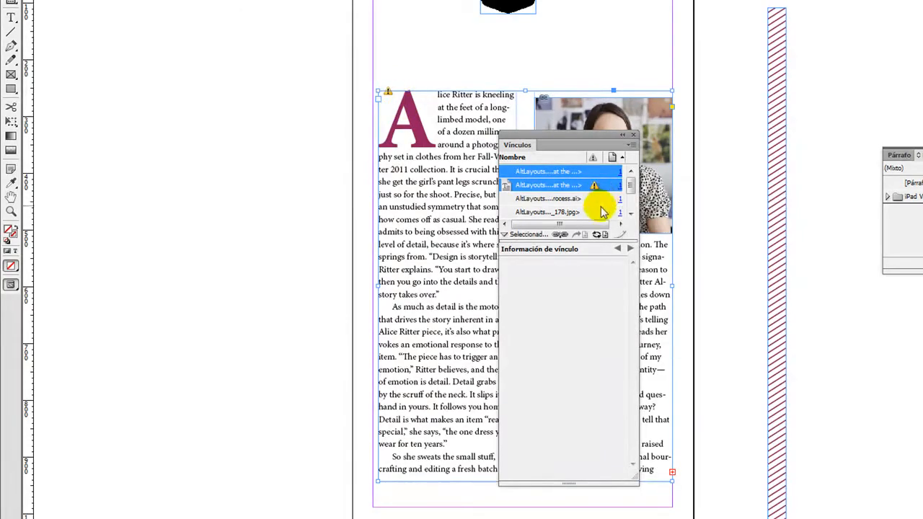
{"action": "left_click", "coordinate": [598, 235]}
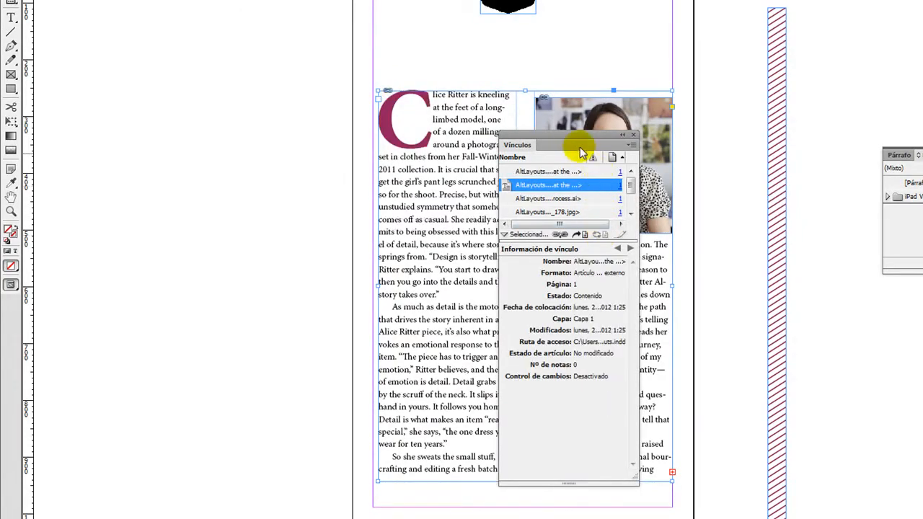
{"action": "left_click_drag", "start_coordinate": [581, 142], "coordinate": [778, 138]}
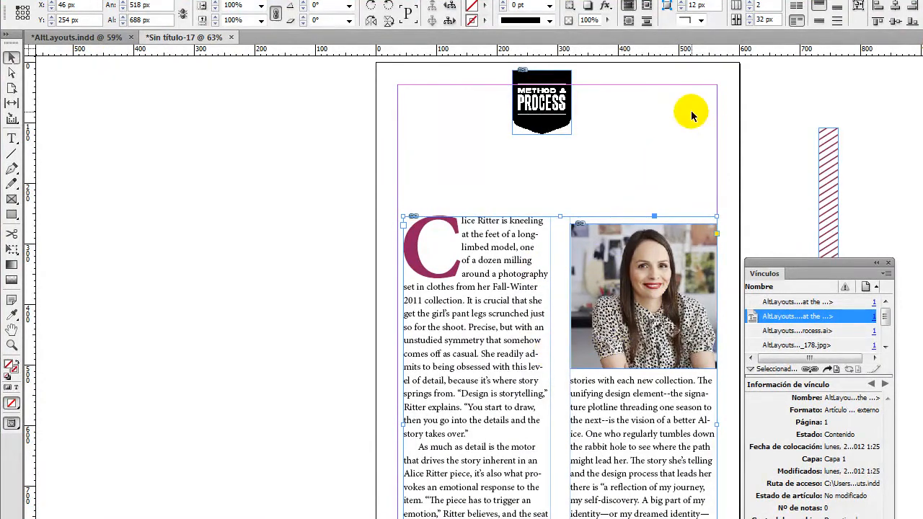
{"action": "left_click", "coordinate": [12, 59]}
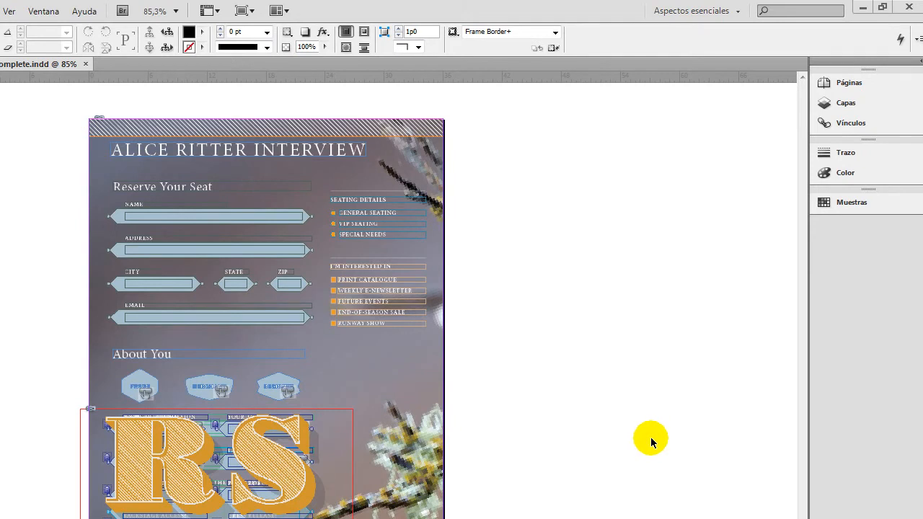
Switch Forms_Complete.indd to the Interactivo para PDF workspace and show the Botones y formularios options.
{"action": "left_click", "coordinate": [730, 9]}
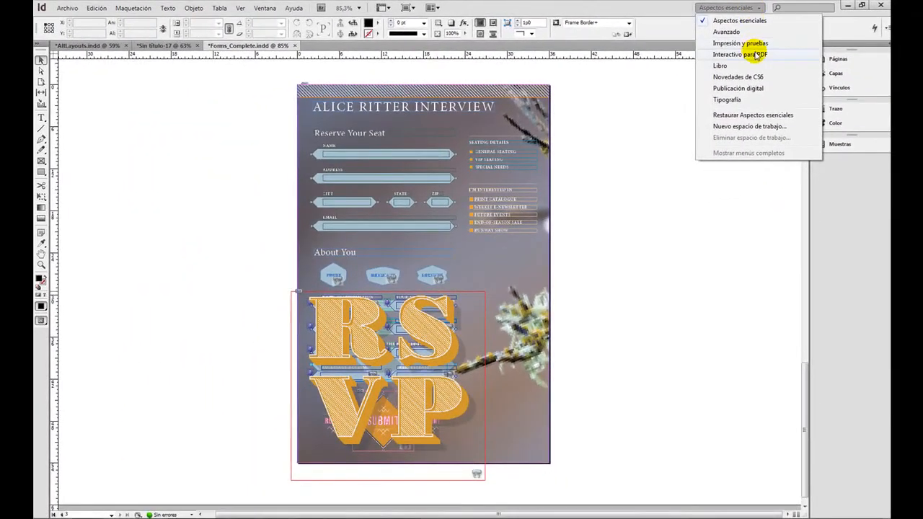
{"action": "left_click", "coordinate": [756, 56]}
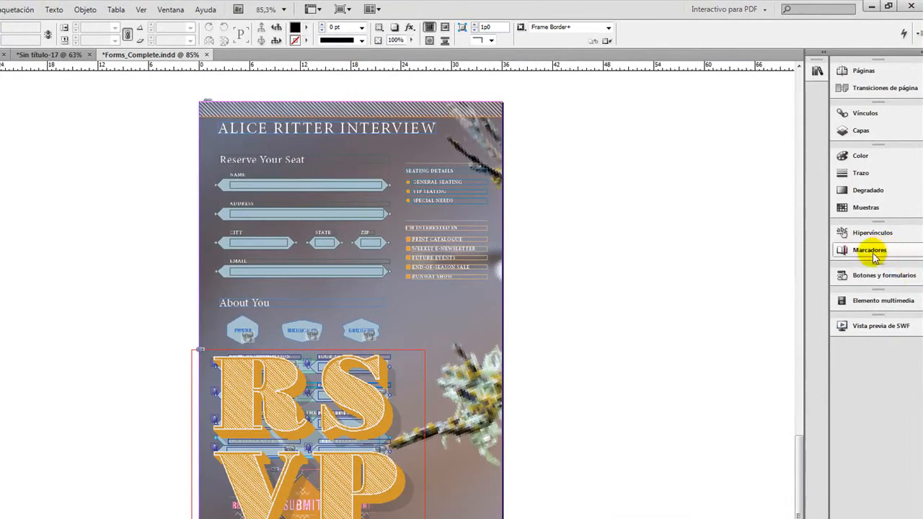
{"action": "left_click", "coordinate": [884, 276]}
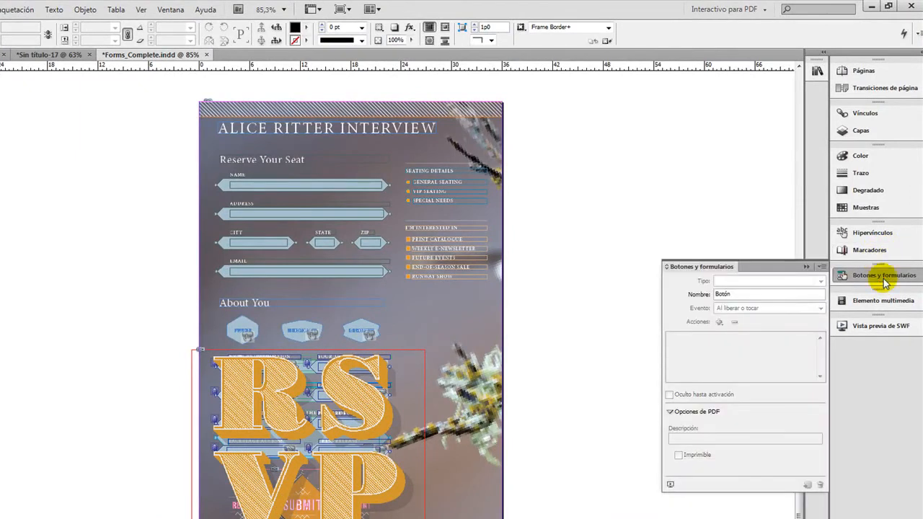
Select the EMAIL field on the form and examine the available form field types.
{"action": "left_click", "coordinate": [307, 276]}
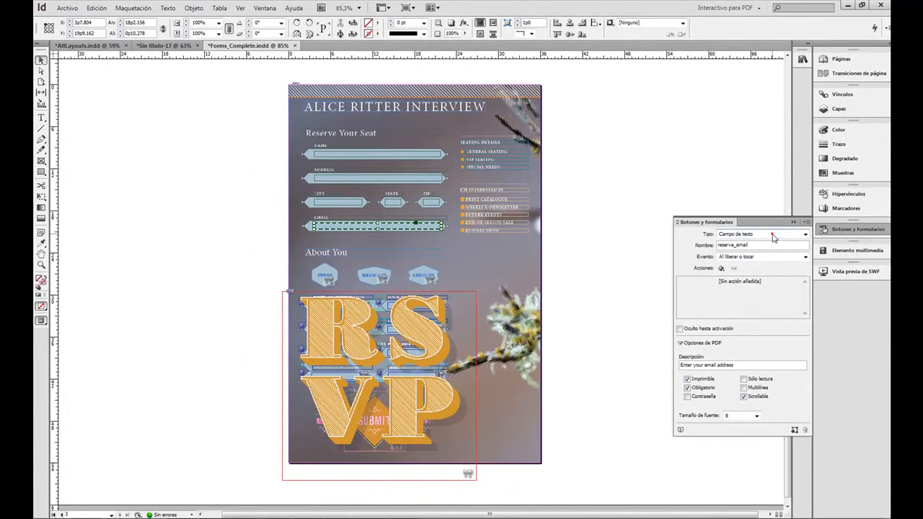
{"action": "left_click", "coordinate": [770, 247]}
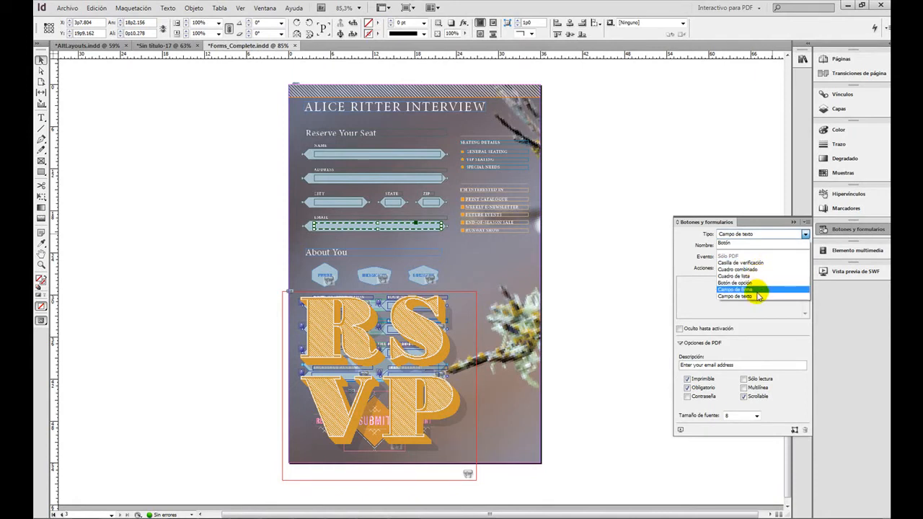
{"action": "left_click", "coordinate": [772, 232]}
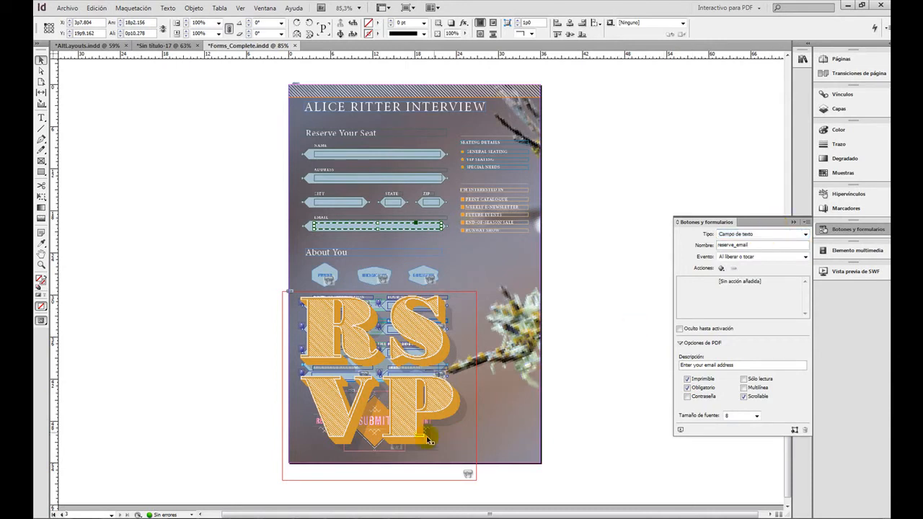
Switch to FormsFinal.pdf in Adobe Acrobat Pro and try the About You choices Merchant, Press and Designer, ending on Merchant.
{"action": "left_click", "coordinate": [375, 518]}
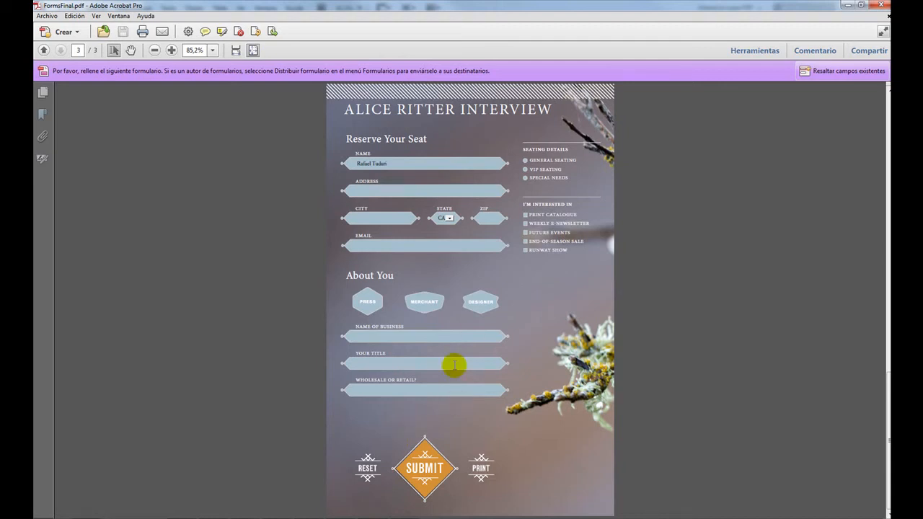
{"action": "left_click", "coordinate": [171, 50]}
{"action": "left_click", "coordinate": [171, 49]}
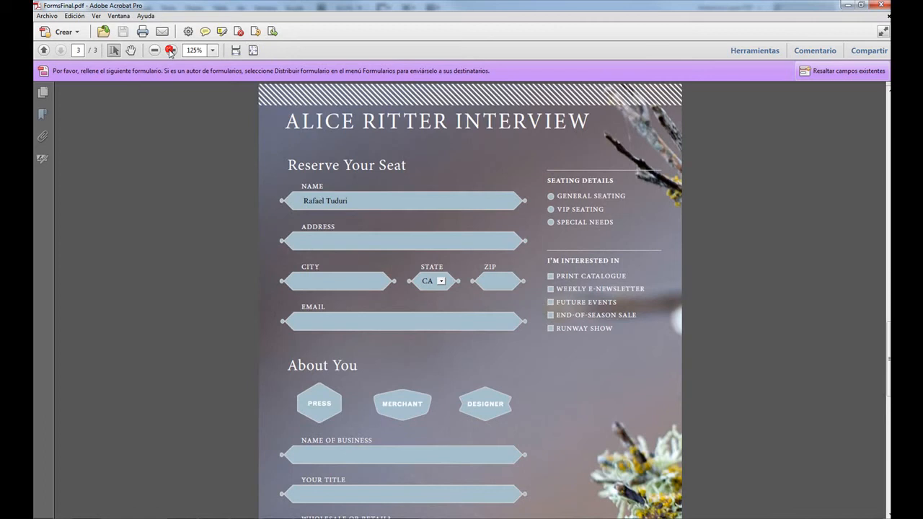
{"action": "left_click", "coordinate": [407, 406]}
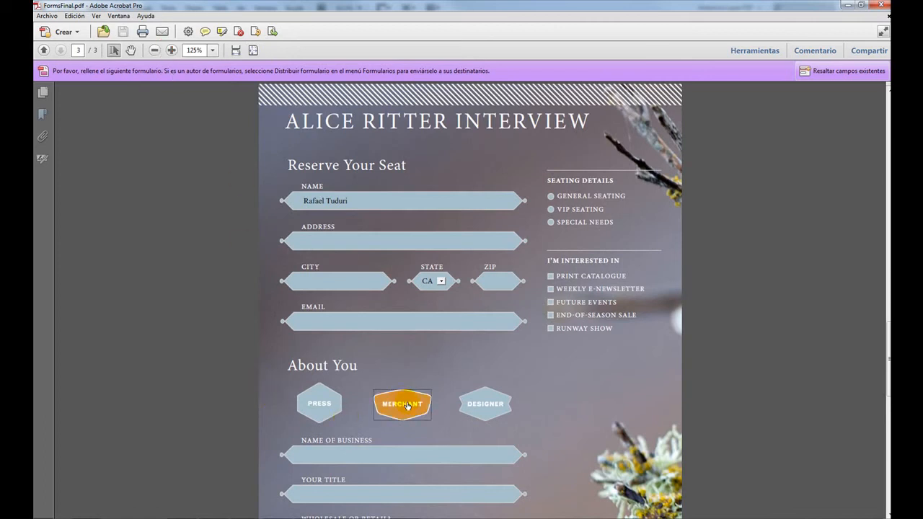
{"action": "scroll", "coordinate": [408, 404], "scroll_direction": "down", "scroll_amount": 3}
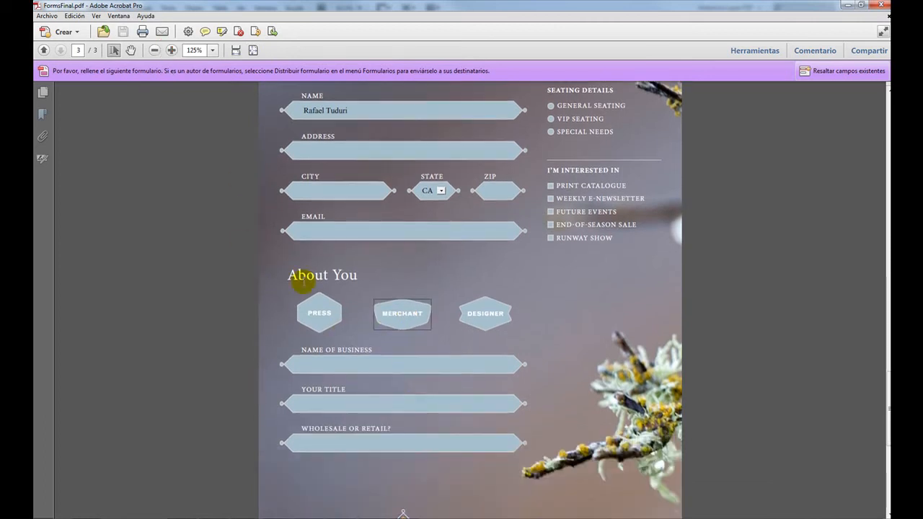
{"action": "left_click", "coordinate": [319, 313]}
{"action": "left_click", "coordinate": [505, 314]}
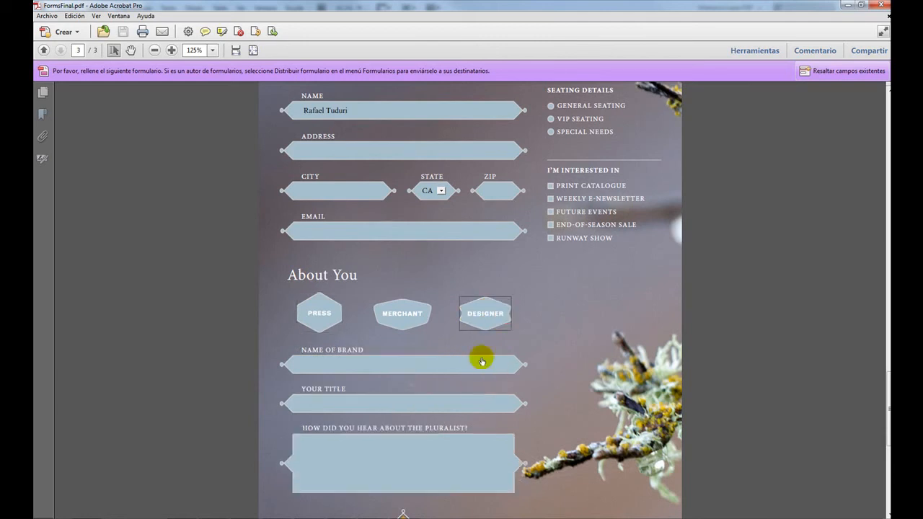
{"action": "left_click", "coordinate": [412, 319]}
In the PDF form, check Runway Show and Future Events as interests and choose VIP Seating.
{"action": "left_click", "coordinate": [550, 238]}
{"action": "left_click", "coordinate": [550, 213]}
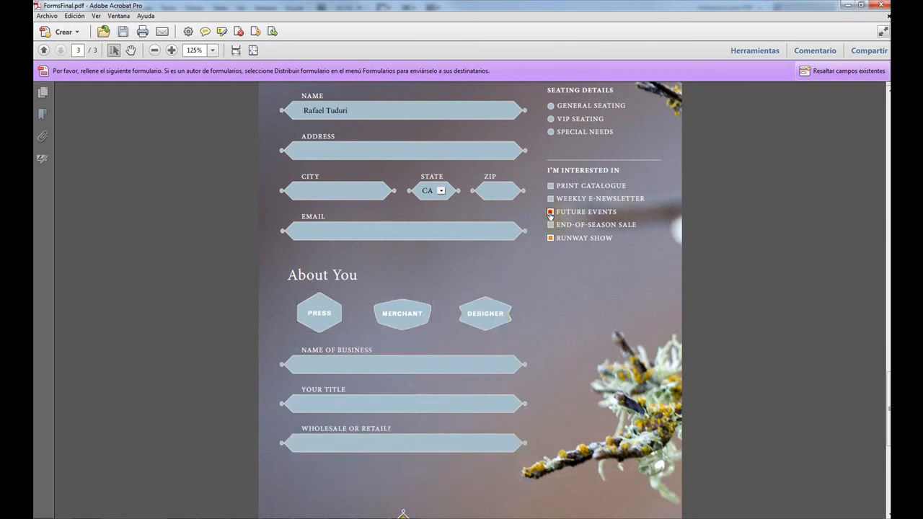
{"action": "left_click", "coordinate": [551, 119]}
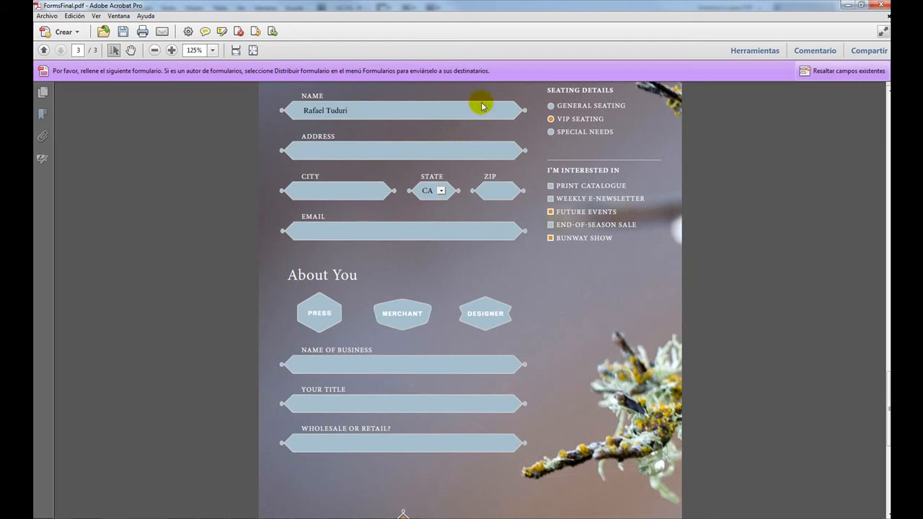
Return to Forms_Complete.indd in InDesign, collapse the form options and open the HTML code editor for inserting HTML.
{"action": "left_click", "coordinate": [848, 4]}
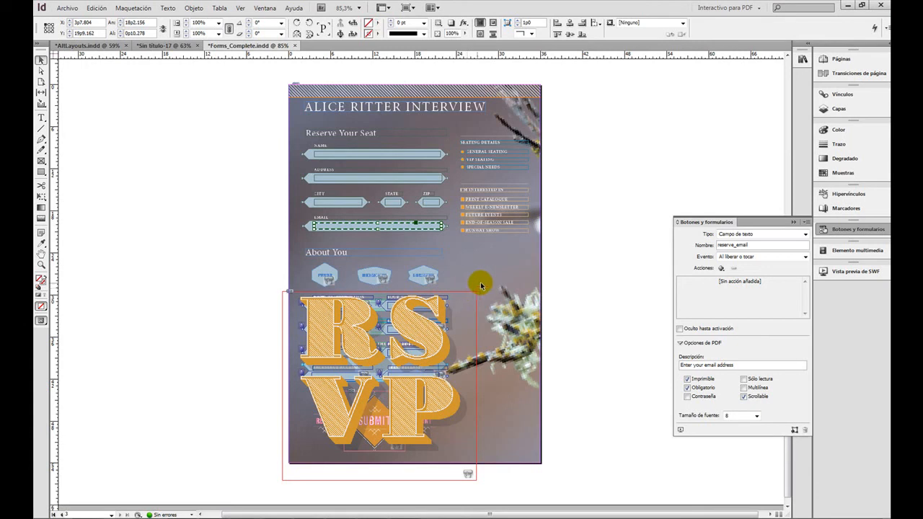
{"action": "left_click", "coordinate": [793, 220]}
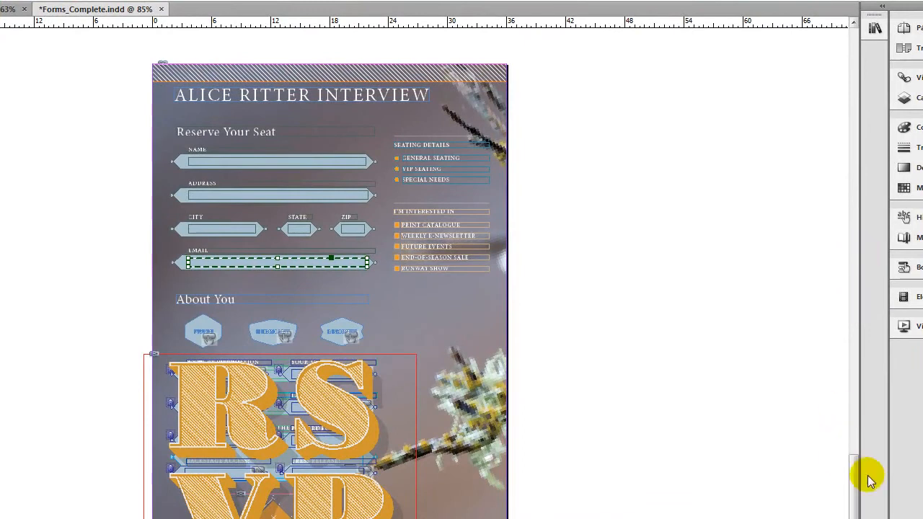
{"action": "left_click_drag", "start_coordinate": [855, 478], "coordinate": [849, 283]}
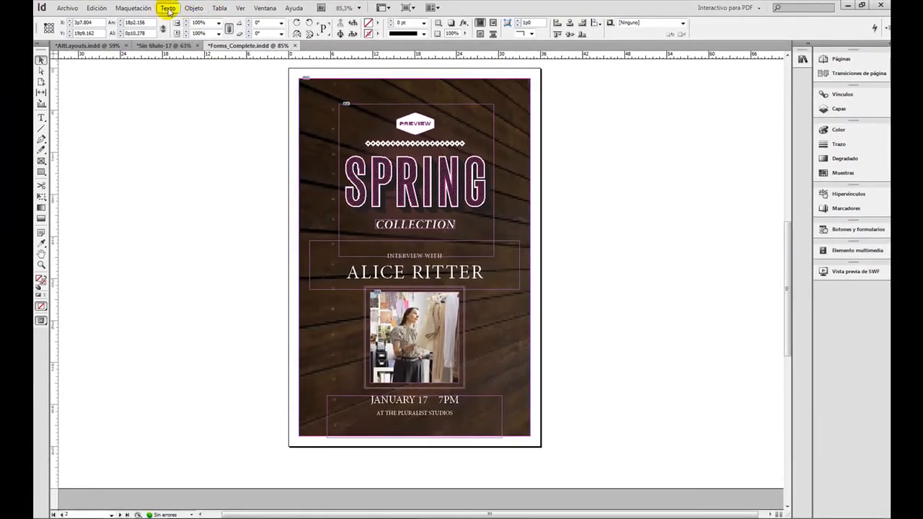
{"action": "left_click", "coordinate": [193, 8]}
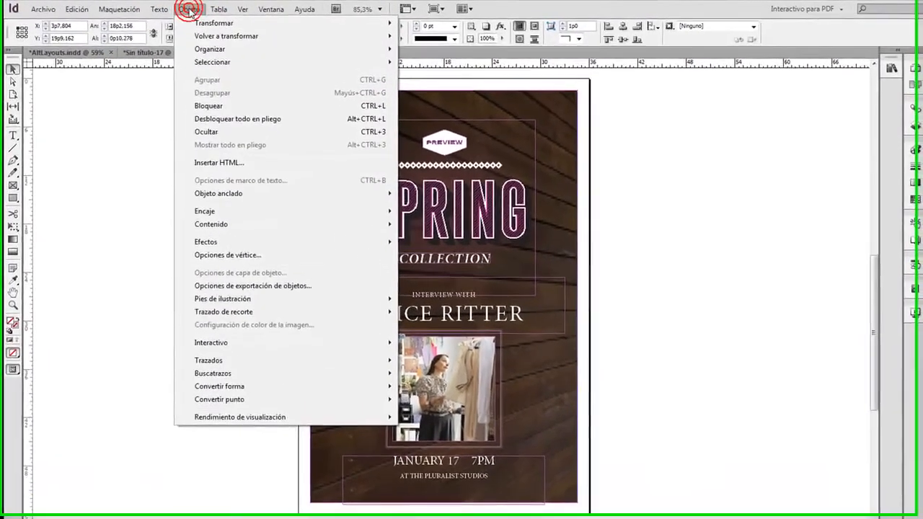
{"action": "left_click", "coordinate": [238, 165]}
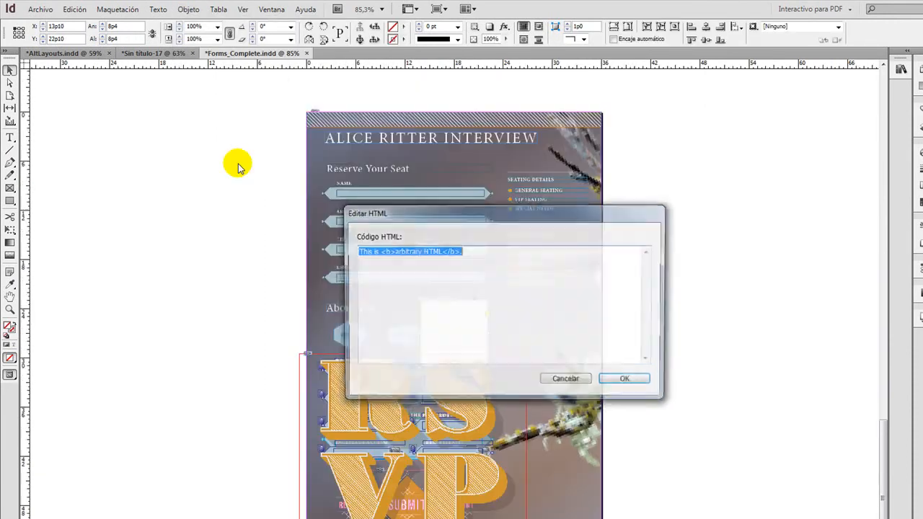